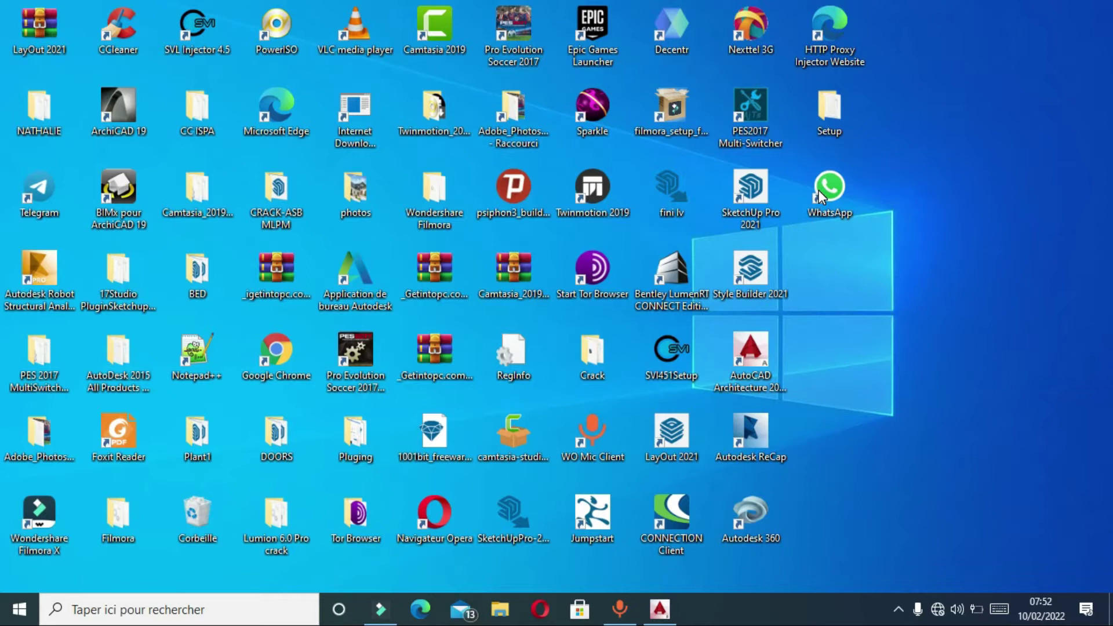
Switch to AutoCAD Architecture and examine the available variants of the line, arc, circle, point and hatch tools
{"action": "left_click", "coordinate": [656, 601]}
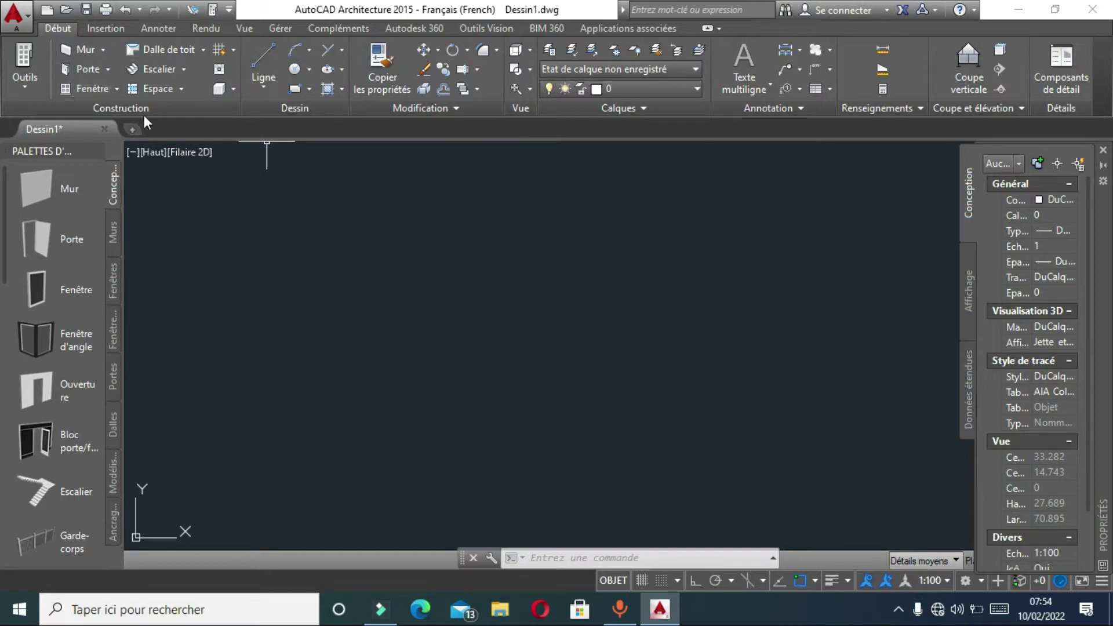
{"action": "left_click", "coordinate": [266, 88]}
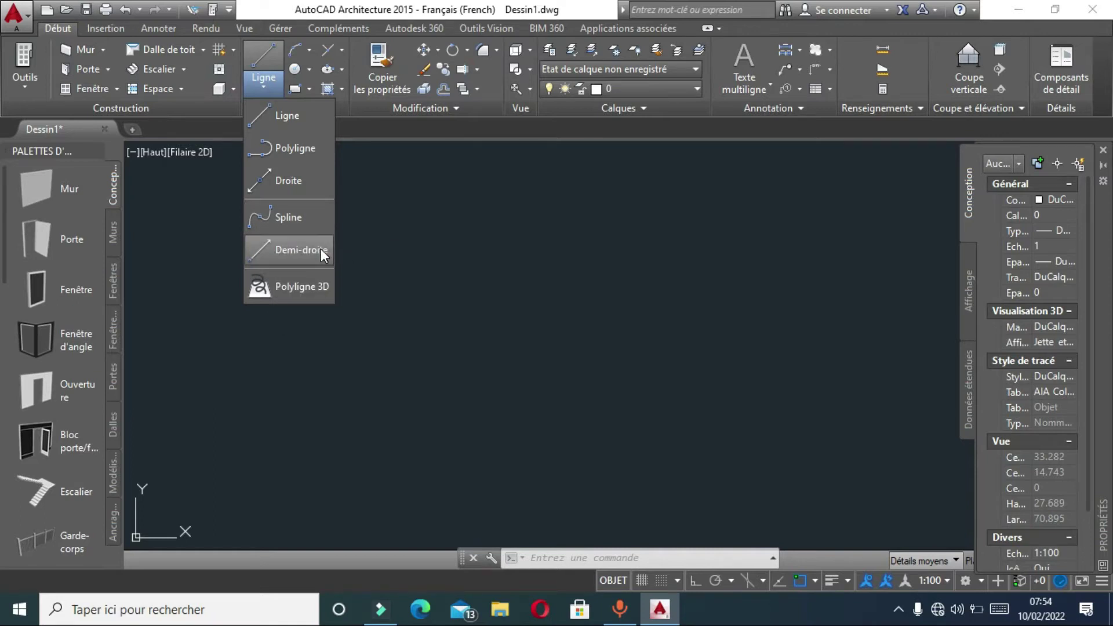
{"action": "left_click", "coordinate": [275, 86]}
{"action": "left_click", "coordinate": [275, 86]}
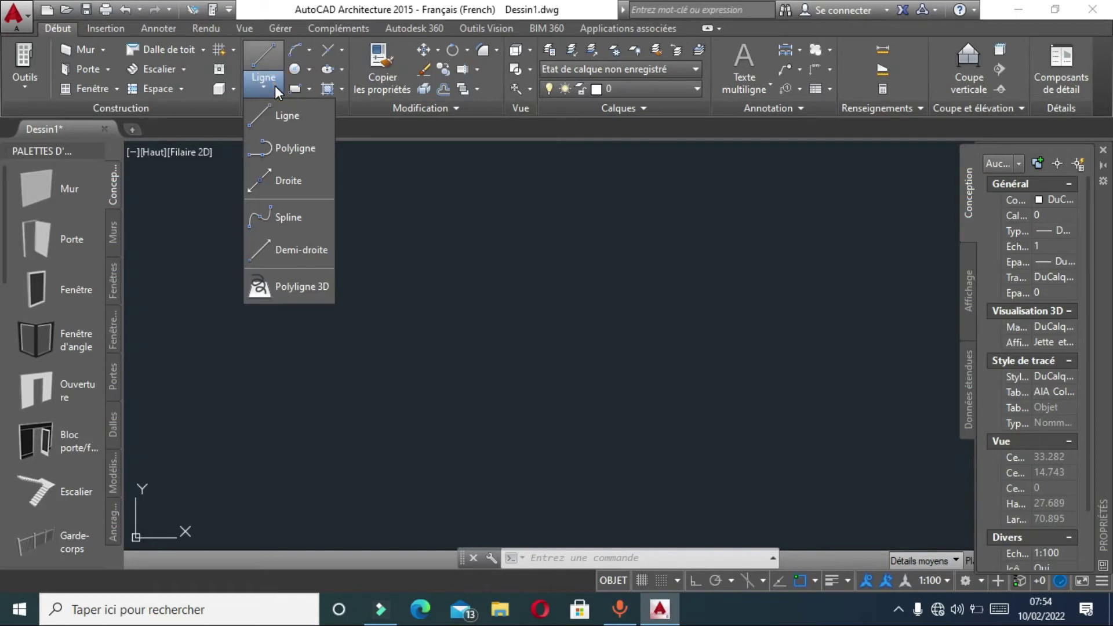
{"action": "left_click", "coordinate": [274, 85]}
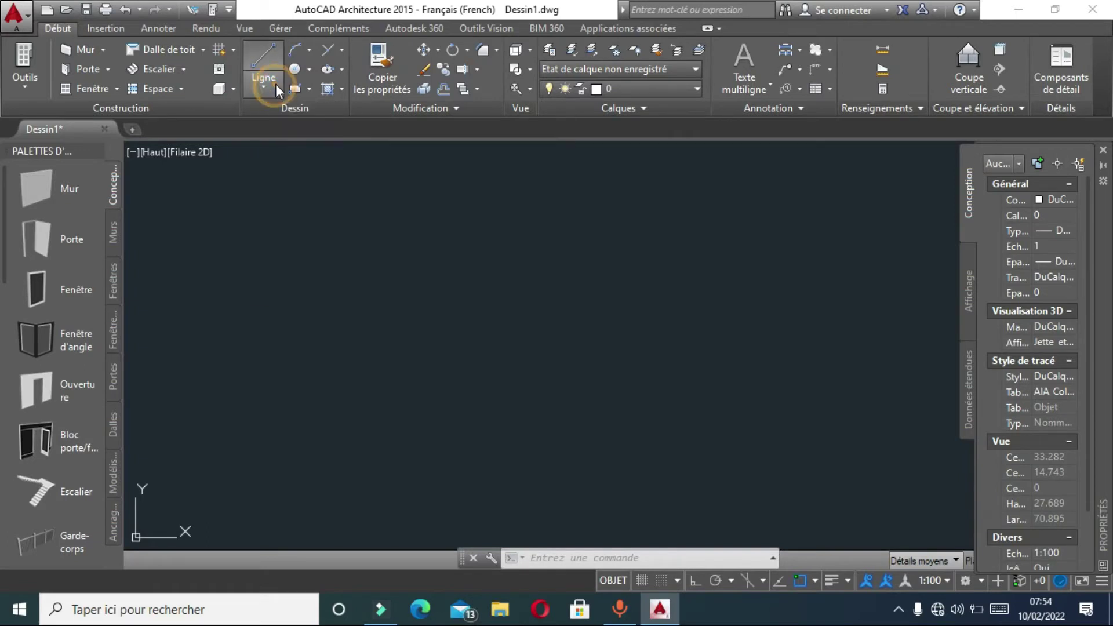
{"action": "left_click", "coordinate": [310, 50]}
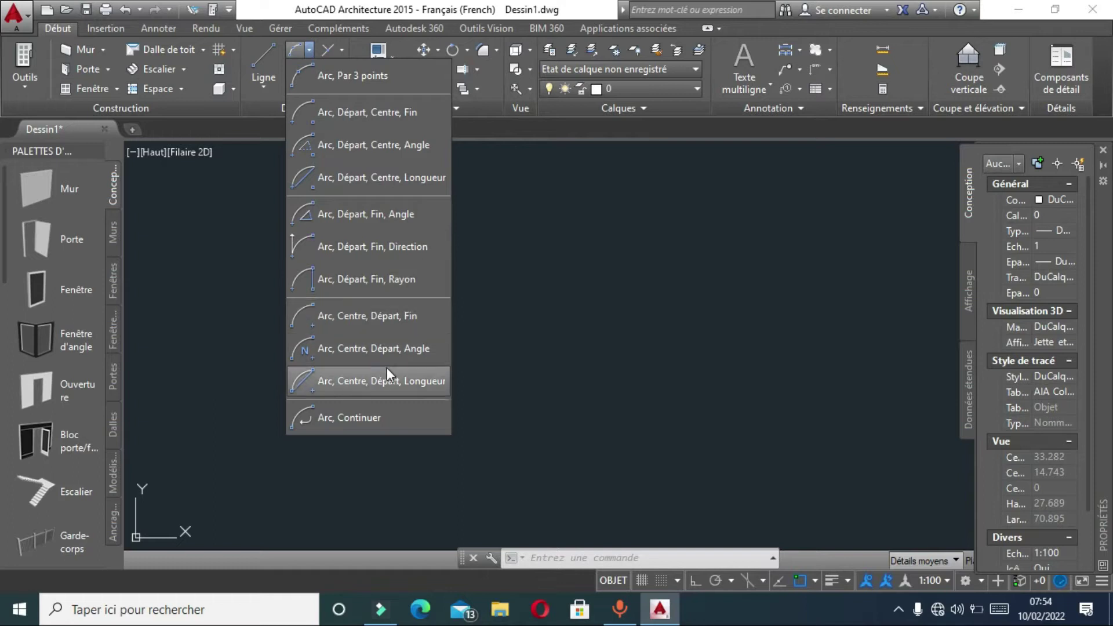
{"action": "left_click", "coordinate": [501, 246]}
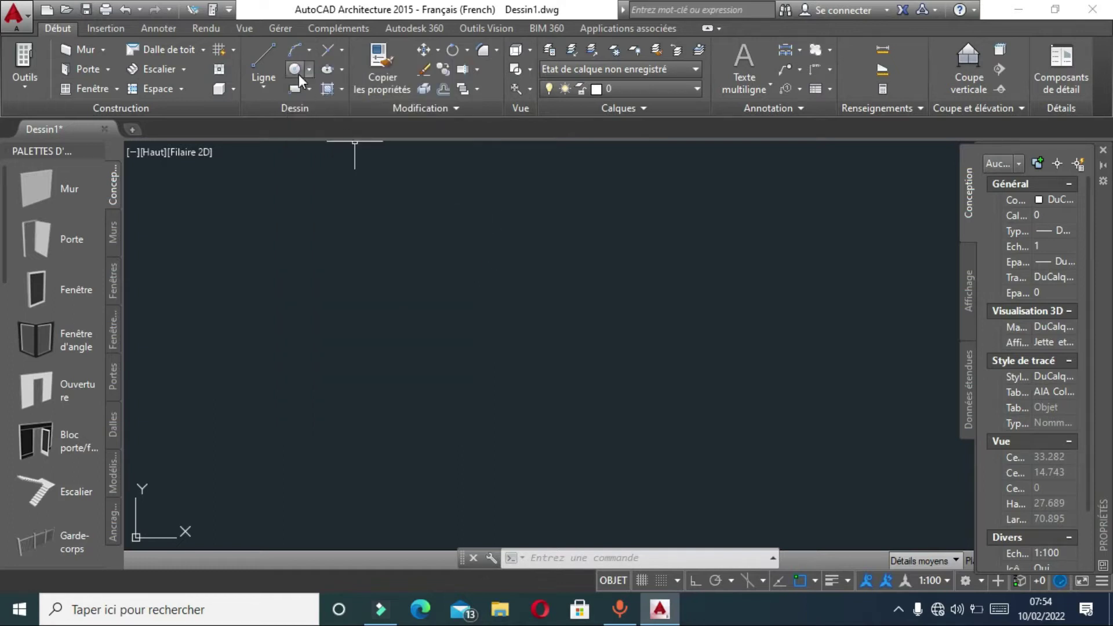
{"action": "left_click", "coordinate": [309, 68]}
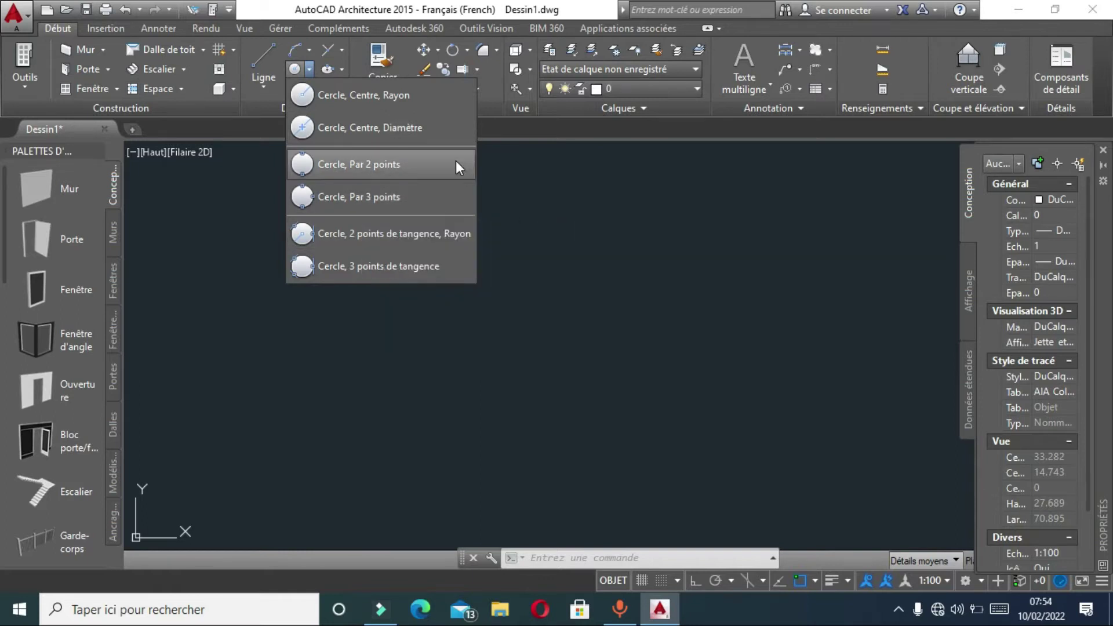
{"action": "left_click", "coordinate": [342, 49]}
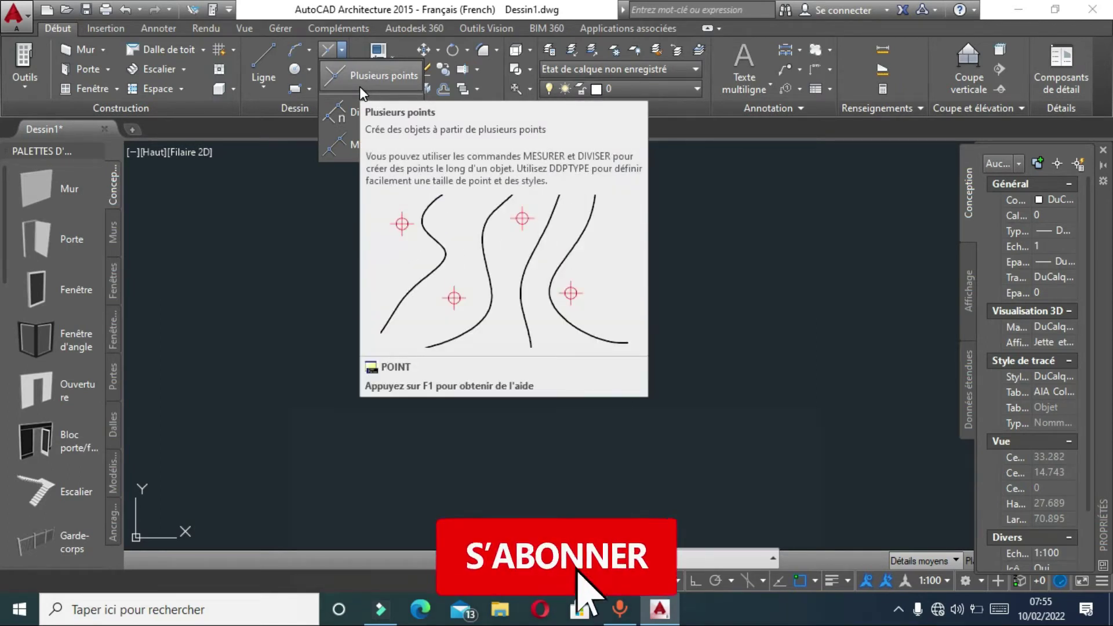
{"action": "left_click", "coordinate": [343, 88]}
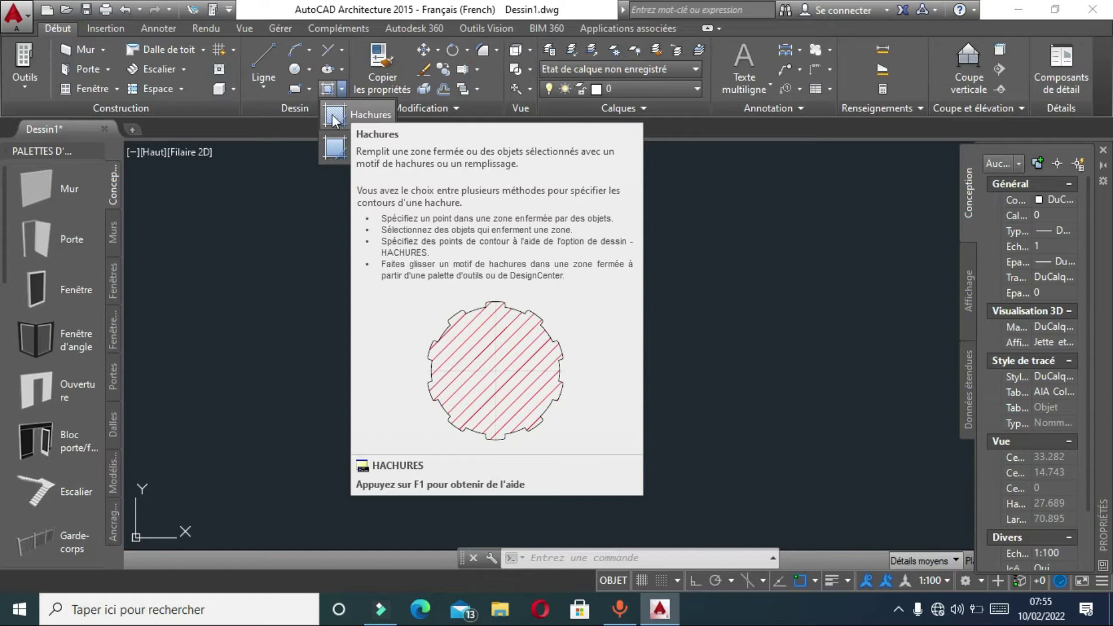
{"action": "left_click", "coordinate": [318, 226]}
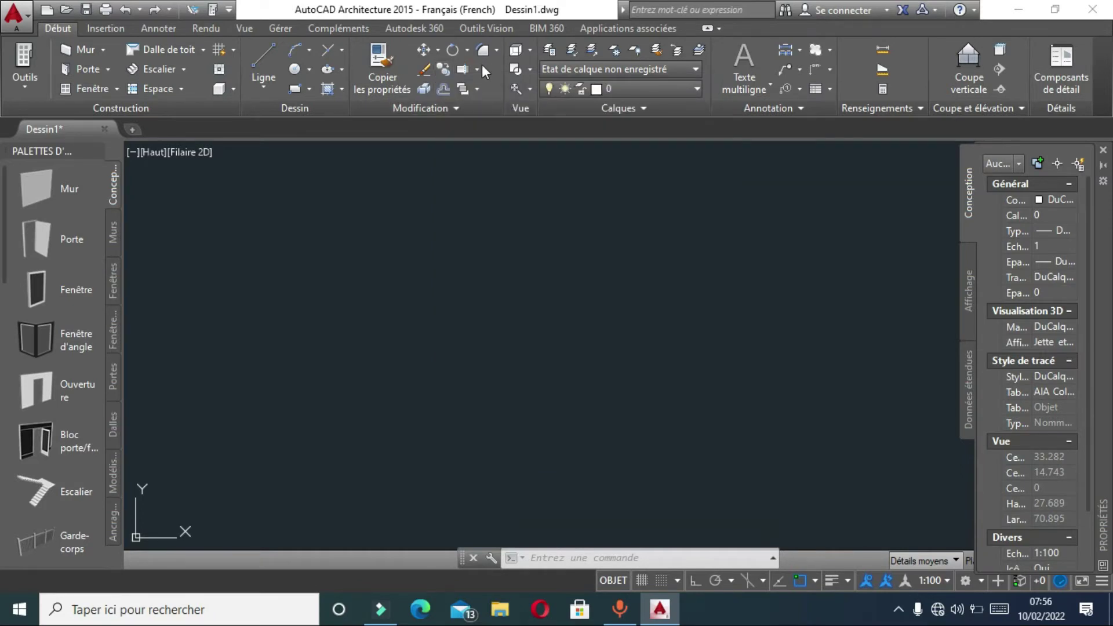
Examine the available variants of the trimming, dimension and multileader tools
{"action": "left_click", "coordinate": [478, 69]}
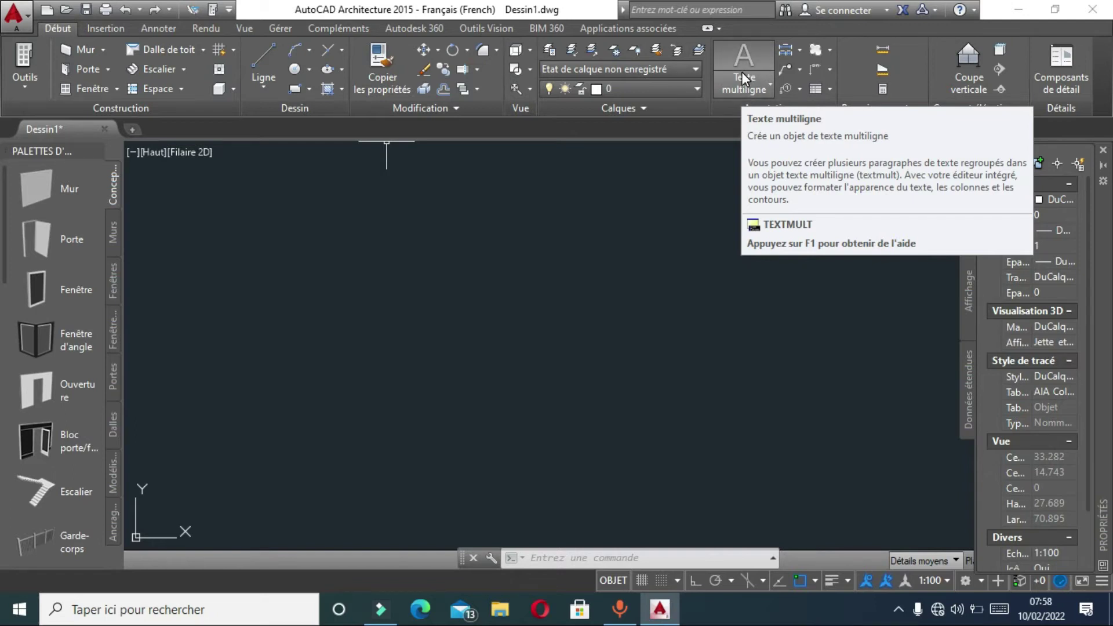
{"action": "left_click", "coordinate": [799, 50]}
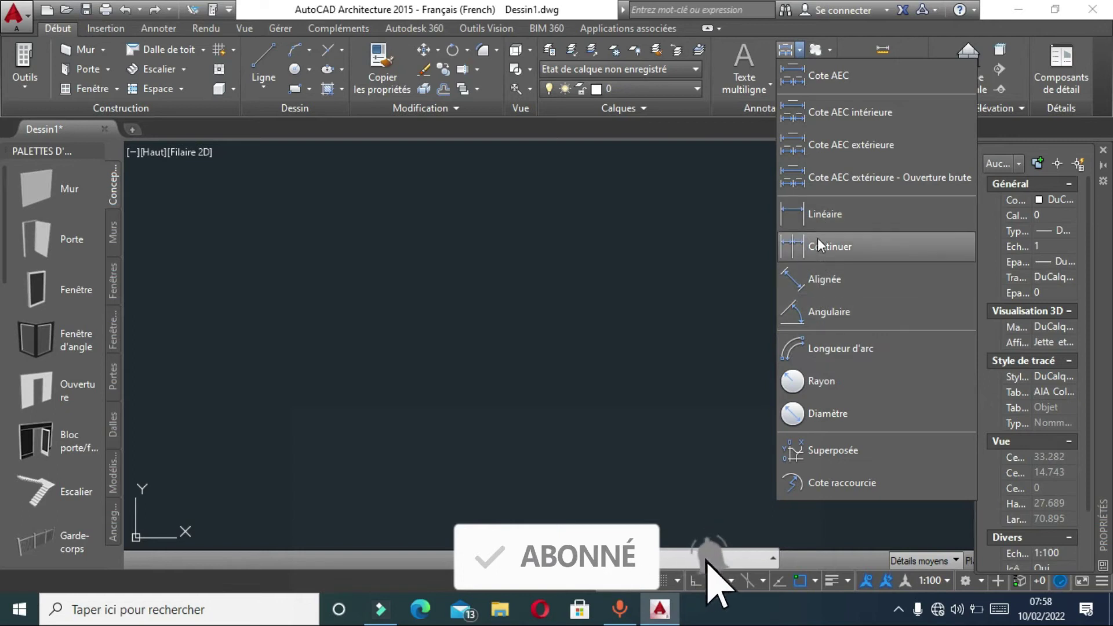
{"action": "left_click", "coordinate": [725, 205]}
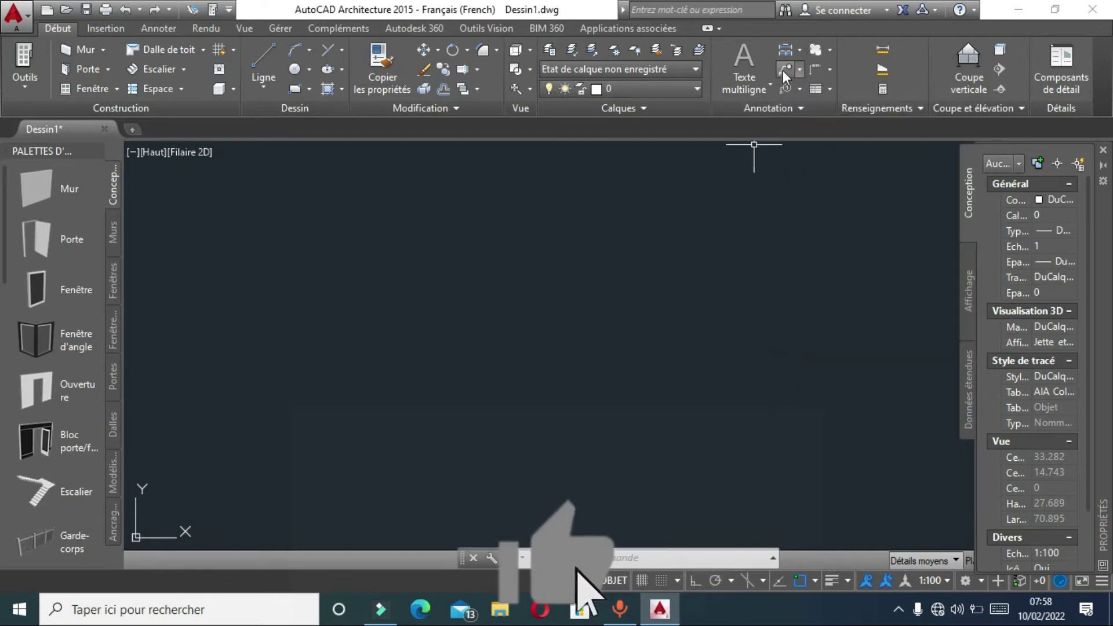
{"action": "left_click", "coordinate": [799, 69]}
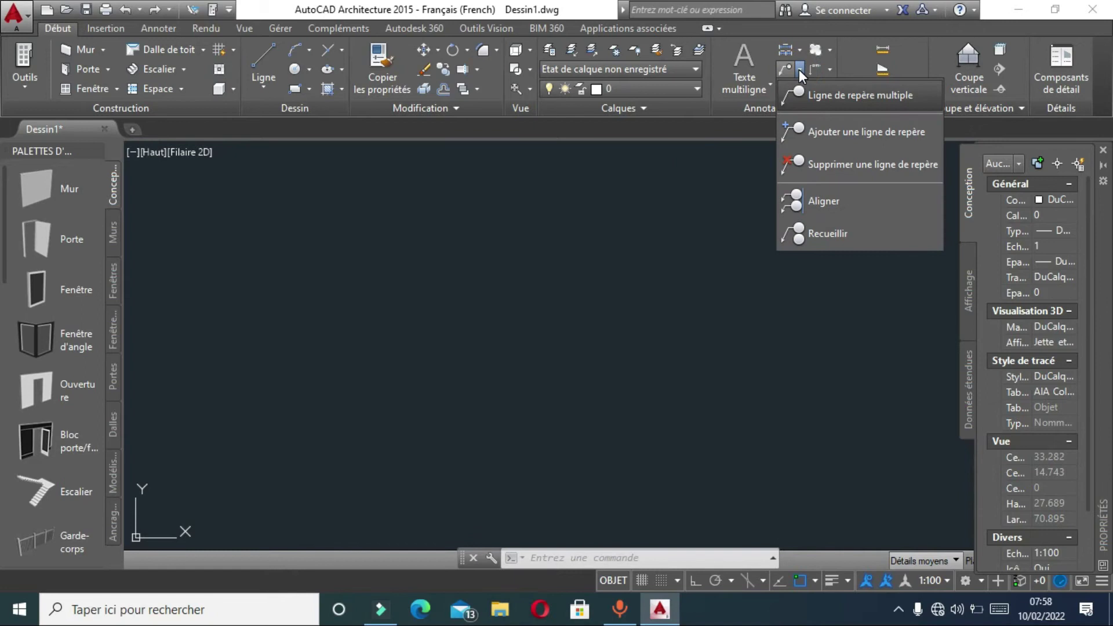
{"action": "left_click", "coordinate": [799, 70]}
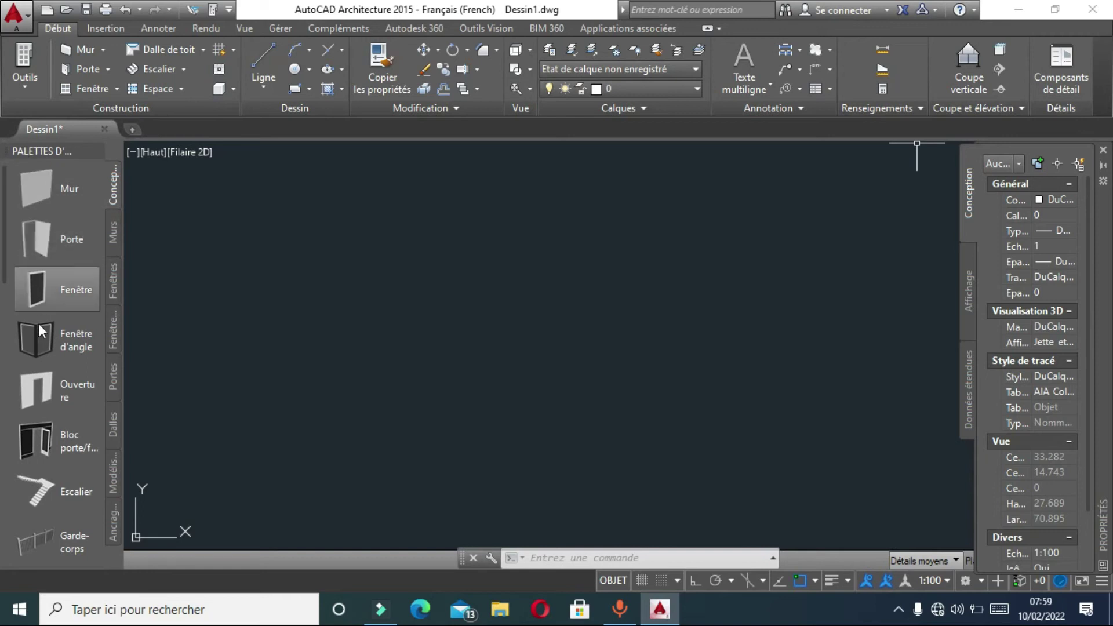
Widen the tool palettes, start a new wall and assign it the Maçonnerie (var.) End. style
{"action": "left_click_drag", "start_coordinate": [45, 146], "coordinate": [100, 165]}
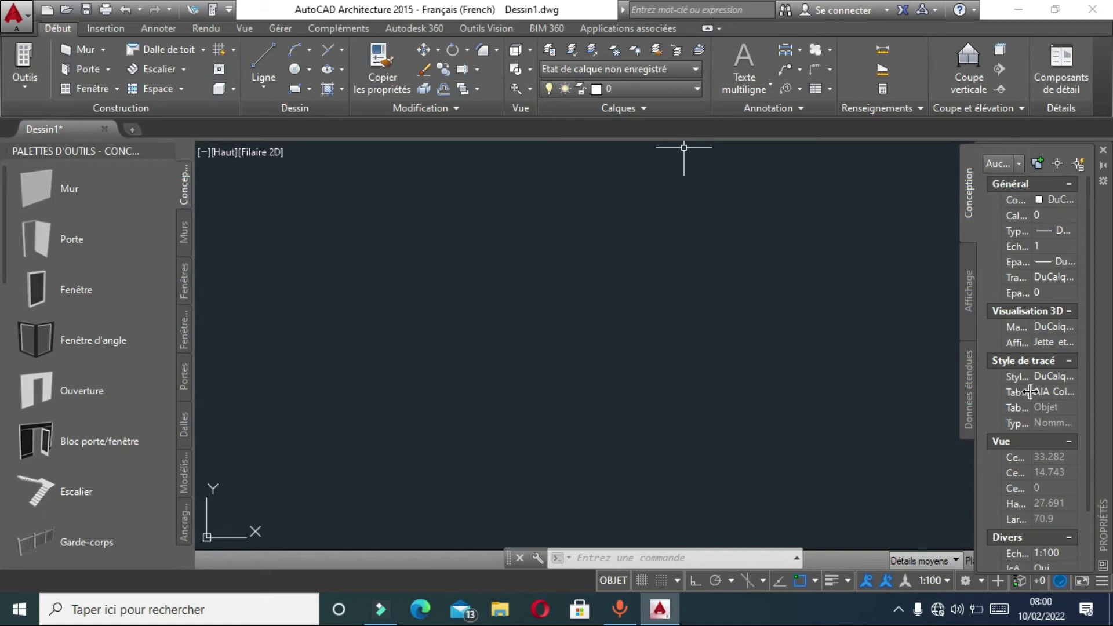
{"action": "left_click", "coordinate": [86, 54]}
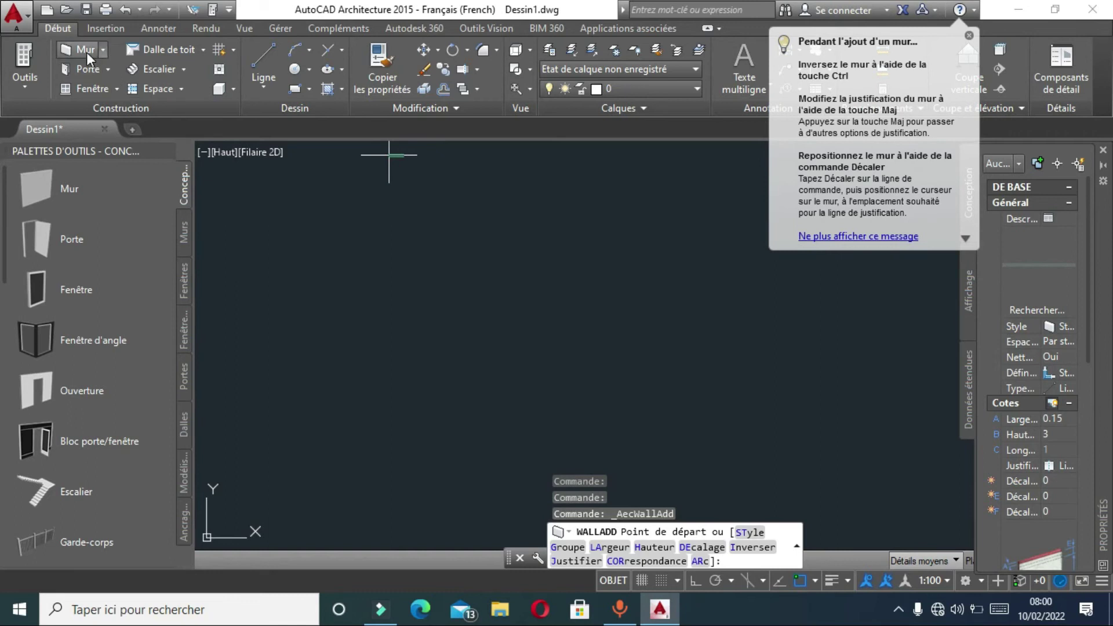
{"action": "mouse_move", "coordinate": [1039, 258]}
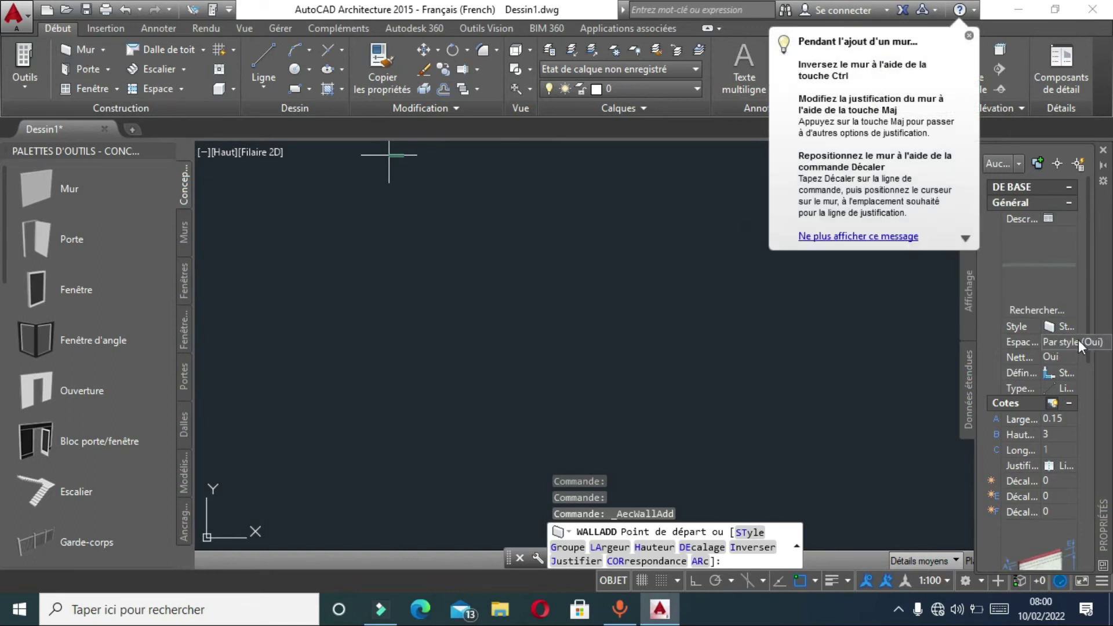
{"action": "left_click", "coordinate": [1049, 434]}
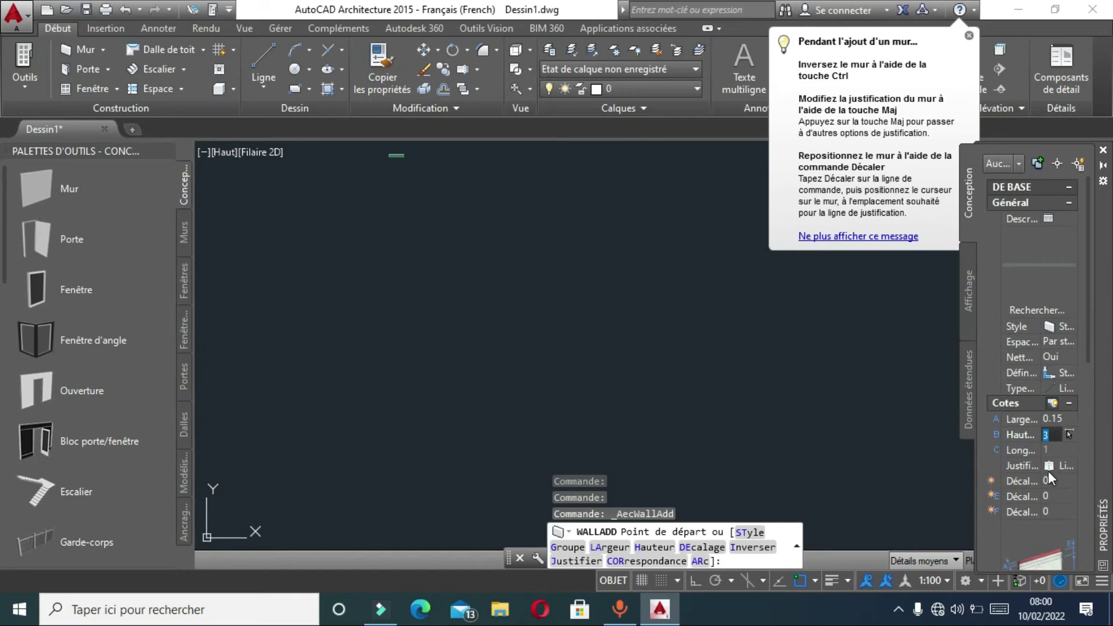
{"action": "scroll", "coordinate": [1050, 479], "scroll_direction": "down", "scroll_amount": 2}
{"action": "scroll", "coordinate": [1050, 412], "scroll_direction": "up", "scroll_amount": 2}
{"action": "left_click", "coordinate": [1046, 256]}
{"action": "left_click", "coordinate": [1051, 256]}
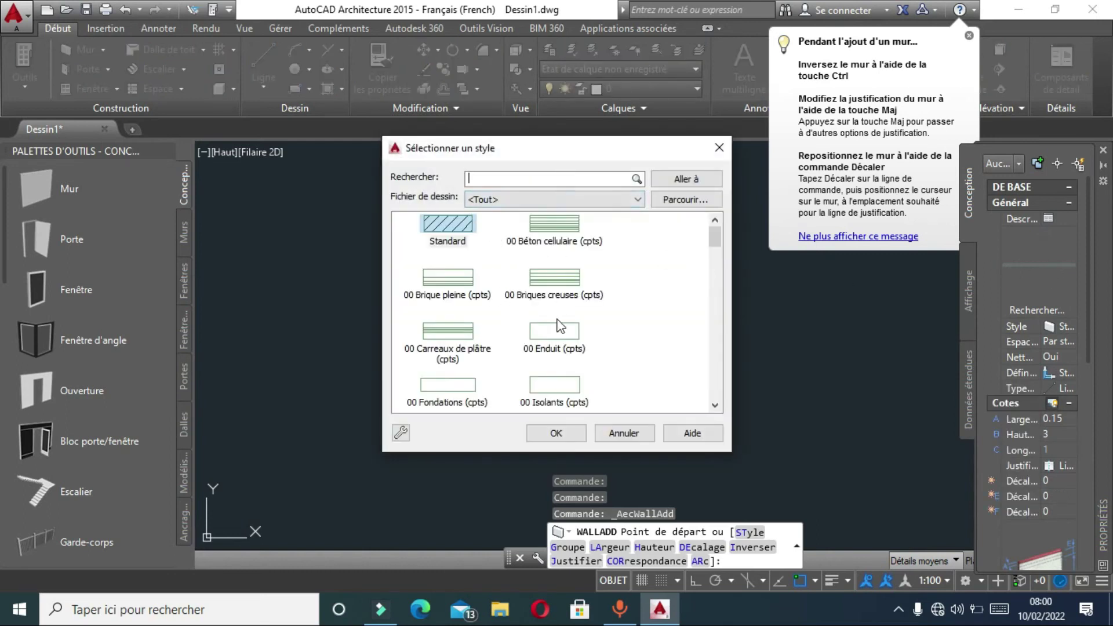
{"action": "scroll", "coordinate": [568, 346], "scroll_direction": "down", "scroll_amount": 3}
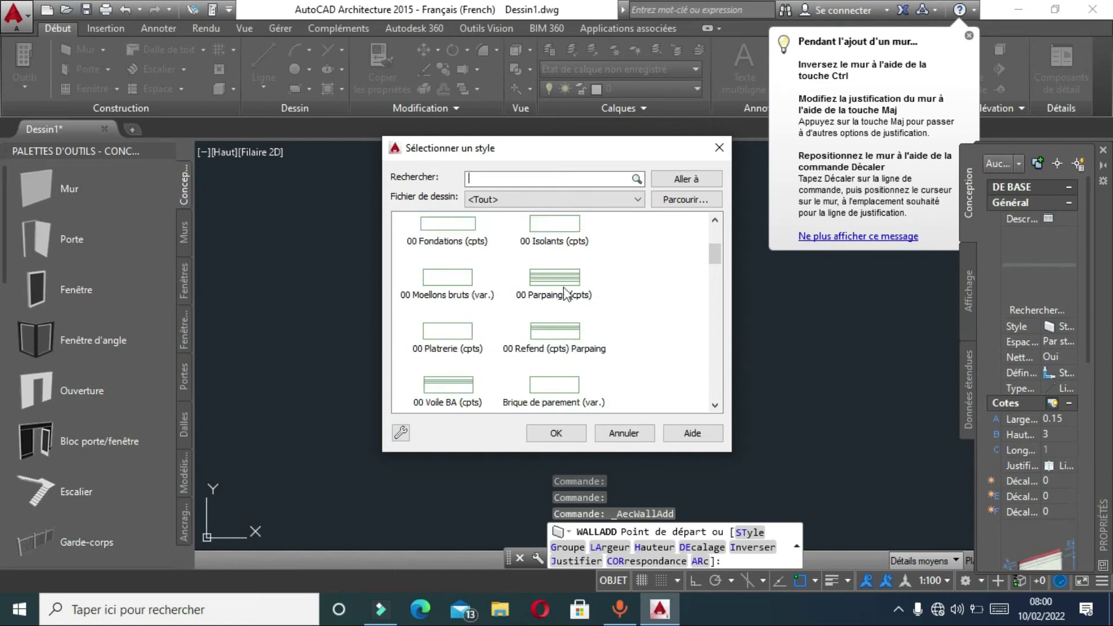
{"action": "scroll", "coordinate": [566, 296], "scroll_direction": "down", "scroll_amount": 10}
{"action": "scroll", "coordinate": [568, 307], "scroll_direction": "down", "scroll_amount": 5}
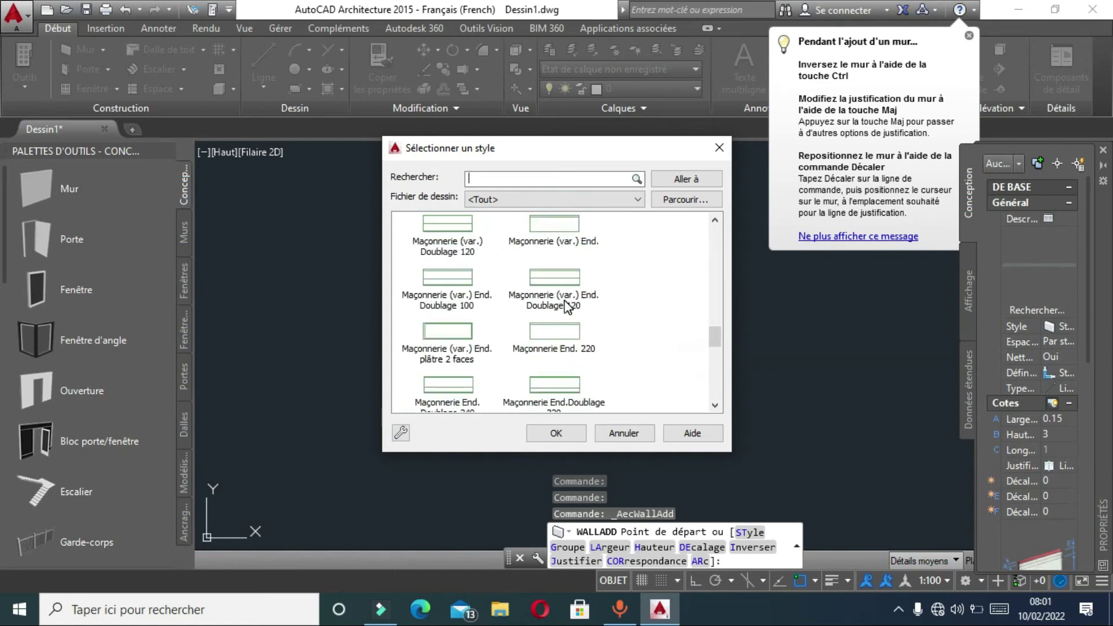
{"action": "left_click", "coordinate": [553, 227]}
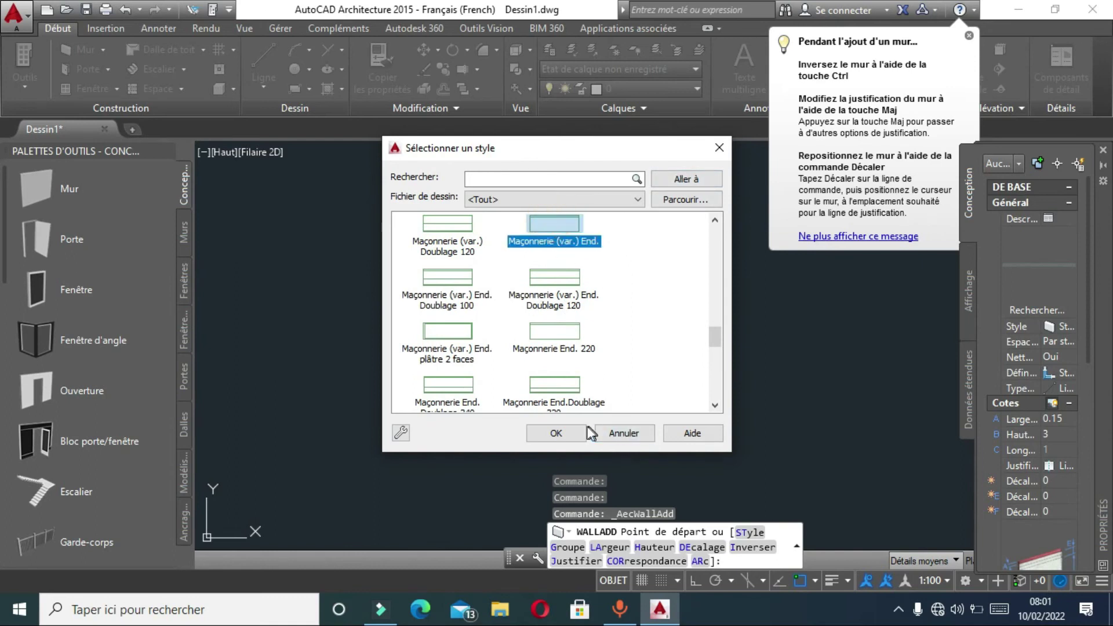
{"action": "left_click", "coordinate": [558, 433]}
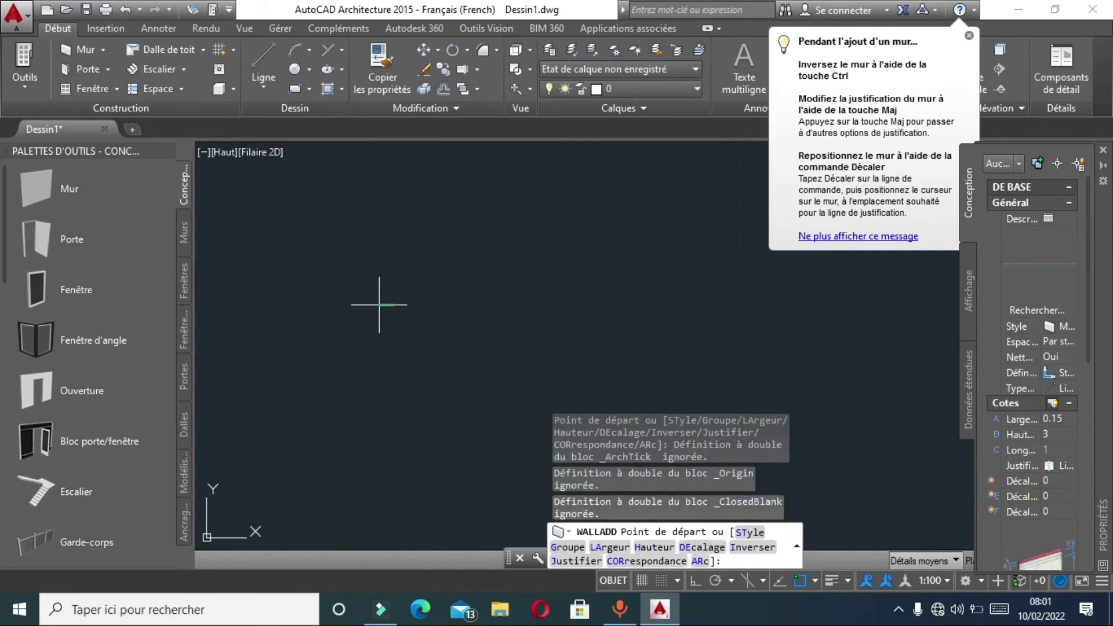
Draw four connected walls, enabling ortho mode after the first, with the last wall about 18 long and crossing the first
{"action": "left_click", "coordinate": [350, 283]}
{"action": "left_click", "coordinate": [697, 283]}
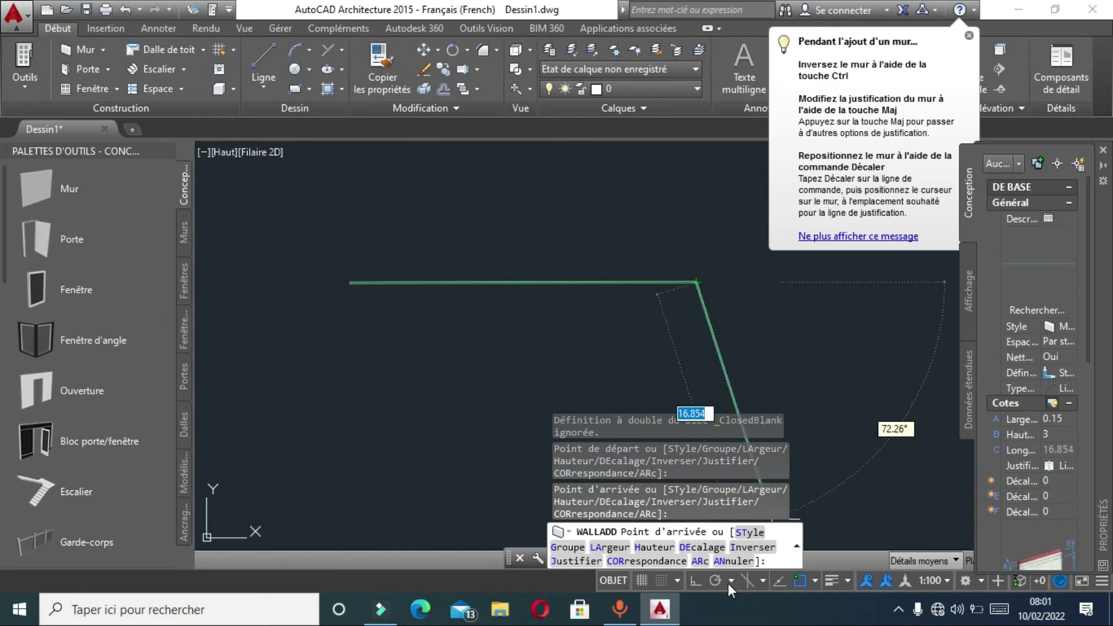
{"action": "left_click", "coordinate": [692, 579]}
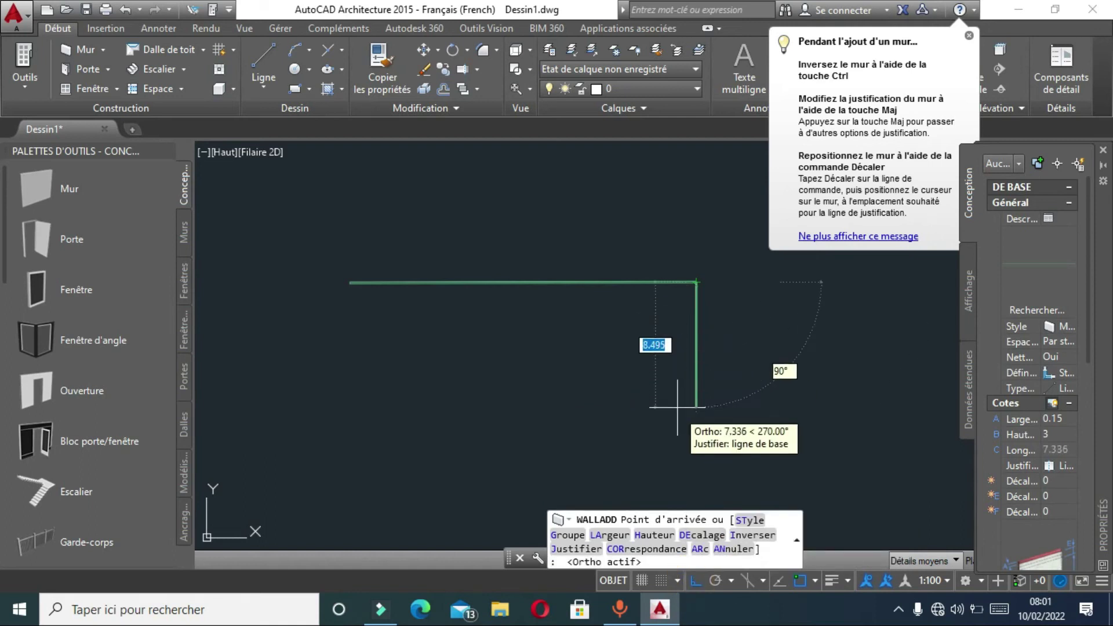
{"action": "left_click", "coordinate": [668, 480]}
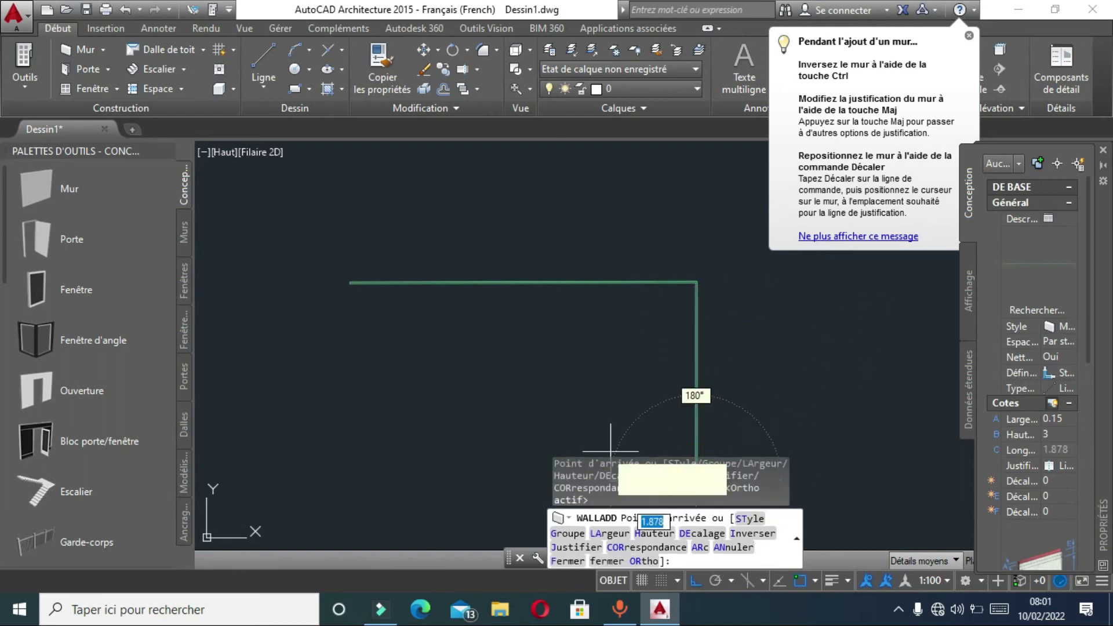
{"action": "left_click", "coordinate": [437, 458]}
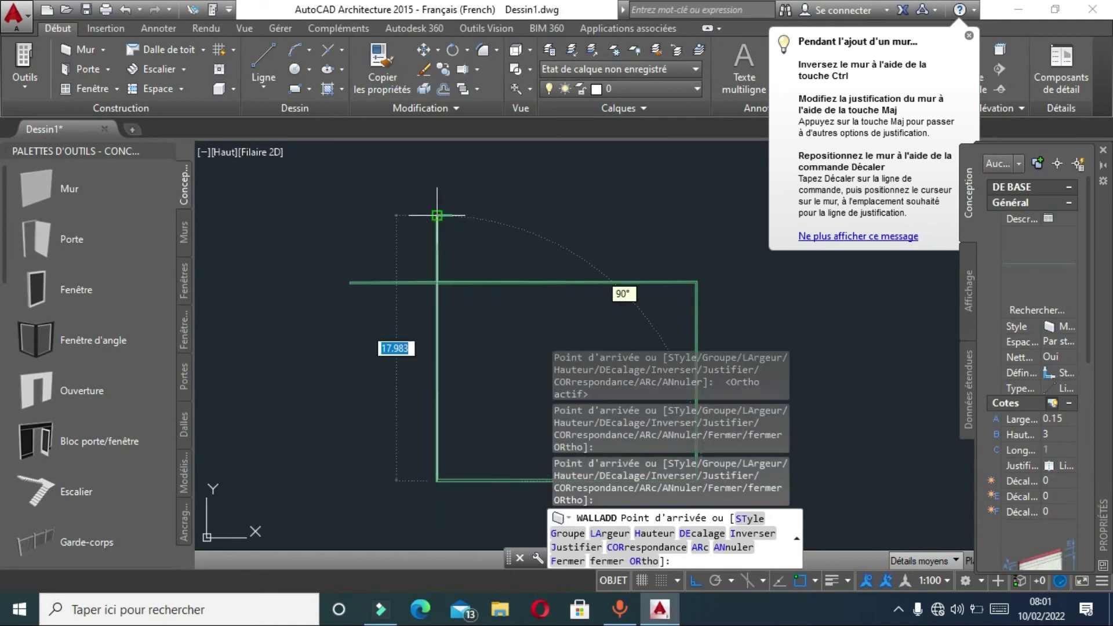
{"action": "right_click", "coordinate": [439, 216]}
{"action": "left_click", "coordinate": [509, 225]}
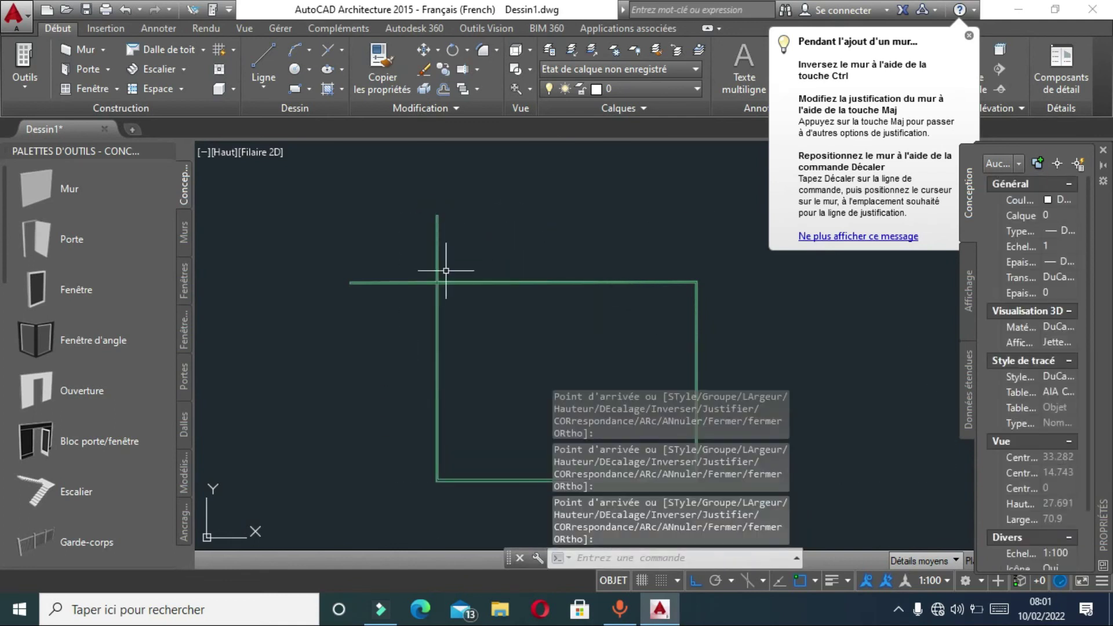
Examine the junction where the first and last walls cross
{"action": "scroll", "coordinate": [464, 302], "scroll_direction": "up", "scroll_amount": 5}
{"action": "scroll", "coordinate": [377, 232], "scroll_direction": "up", "scroll_amount": 4}
{"action": "scroll", "coordinate": [548, 339], "scroll_direction": "up", "scroll_amount": 3}
{"action": "scroll", "coordinate": [548, 339], "scroll_direction": "down", "scroll_amount": 12}
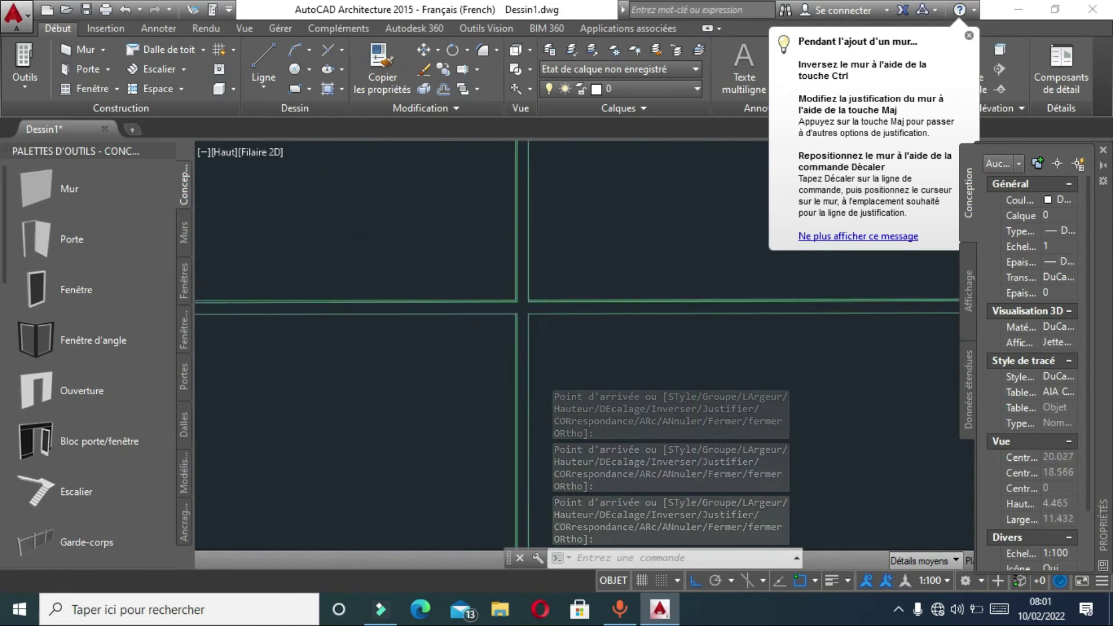
{"action": "mouse_move", "coordinate": [559, 348]}
{"action": "middle_mouse_down"}
{"action": "mouse_move", "coordinate": [509, 249]}
{"action": "mouse_move", "coordinate": [446, 278]}
{"action": "middle_mouse_up"}
{"action": "scroll", "coordinate": [474, 293], "scroll_direction": "up", "scroll_amount": 2}
{"action": "scroll", "coordinate": [474, 293], "scroll_direction": "up", "scroll_amount": 2}
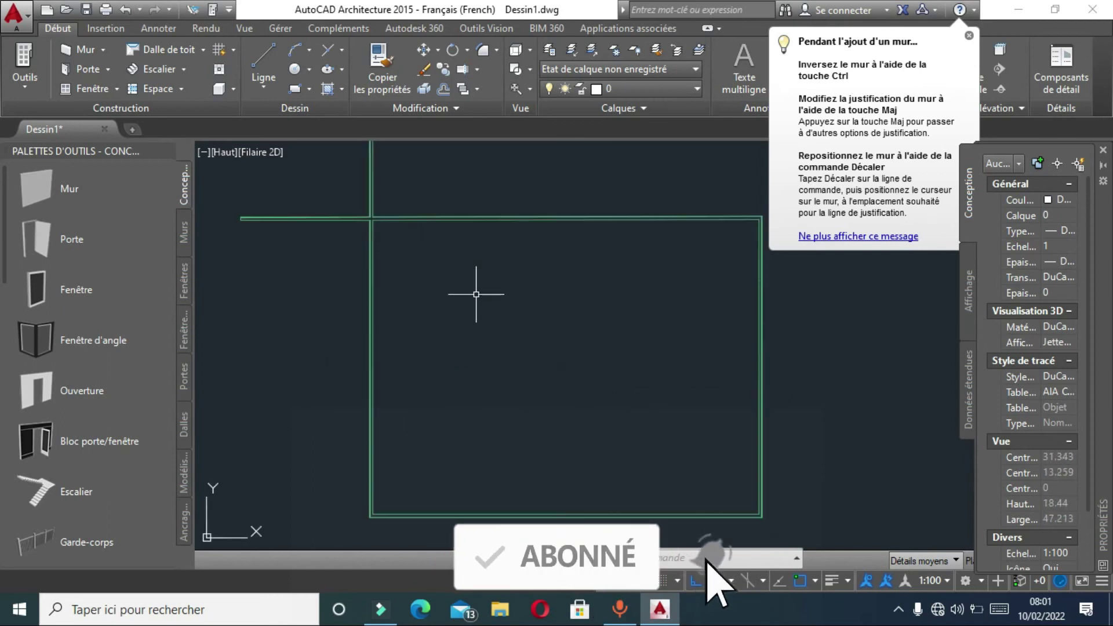
{"action": "scroll", "coordinate": [478, 278], "scroll_direction": "down", "scroll_amount": 2}
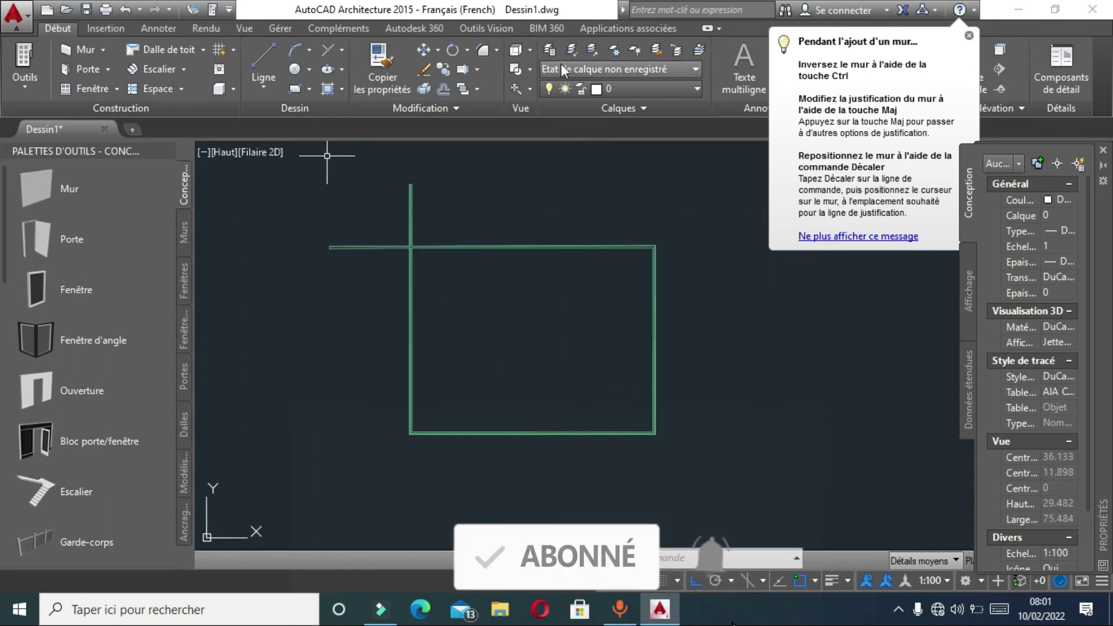
Trim both wall ends that project past the crossing to leave a closed rectangular outline, using all objects as cutting edges
{"action": "left_click", "coordinate": [476, 70]}
{"action": "left_click", "coordinate": [501, 128]}
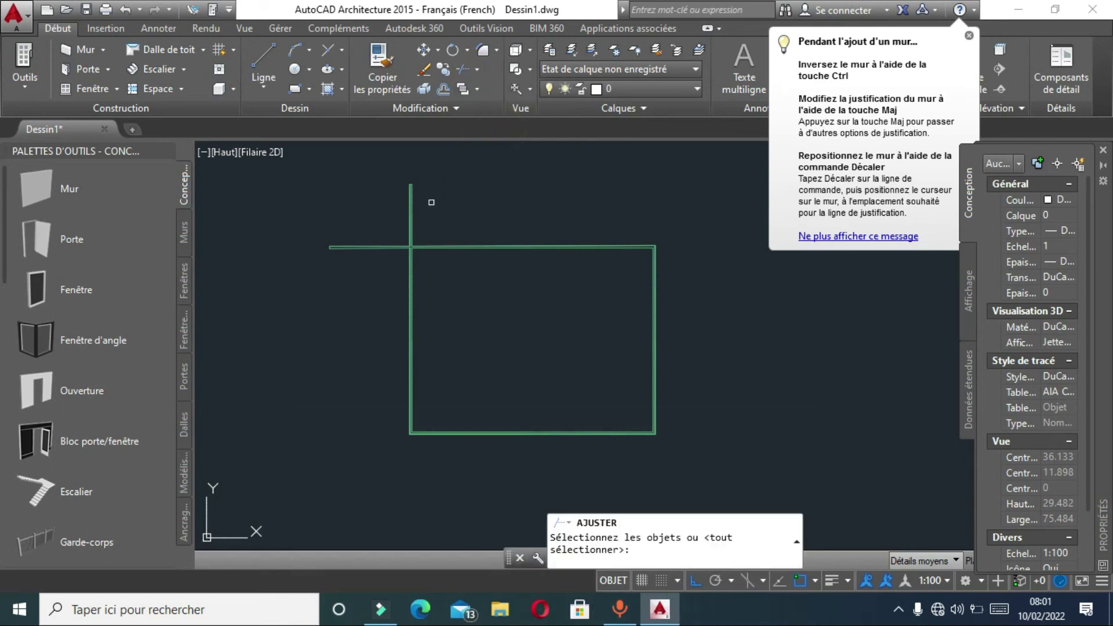
{"action": "key", "text": "Return"}
{"action": "left_click", "coordinate": [410, 203]}
{"action": "left_click", "coordinate": [387, 248]}
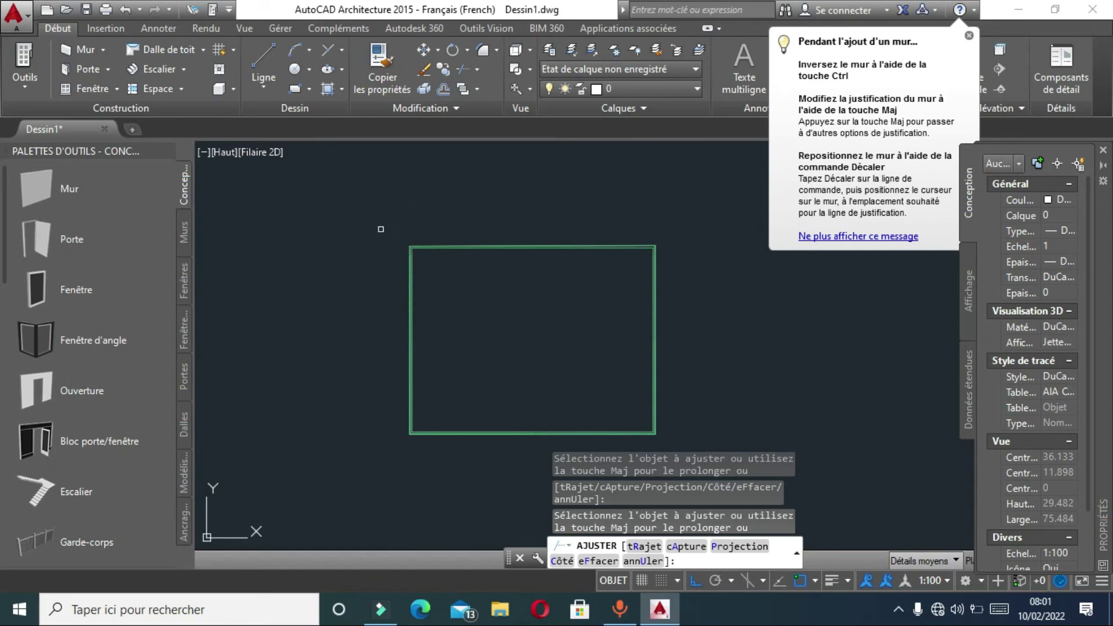
{"action": "right_click", "coordinate": [381, 229]}
{"action": "left_click", "coordinate": [415, 245]}
{"action": "scroll", "coordinate": [488, 286], "scroll_direction": "up", "scroll_amount": 2}
{"action": "mouse_move", "coordinate": [489, 285]}
{"action": "middle_mouse_down"}
{"action": "mouse_move", "coordinate": [395, 226]}
{"action": "mouse_move", "coordinate": [370, 226]}
{"action": "middle_mouse_up"}
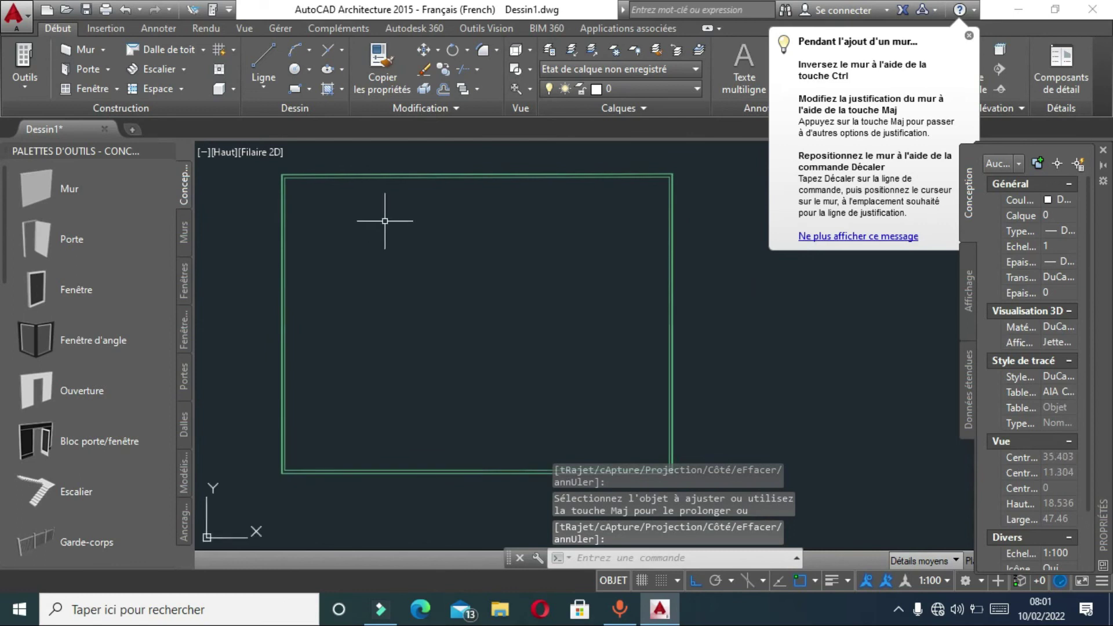
Switch to the southwest isometric view (Isométrique S-O) and examine the masonry pattern on the walls and their corner
{"action": "left_click", "coordinate": [530, 51]}
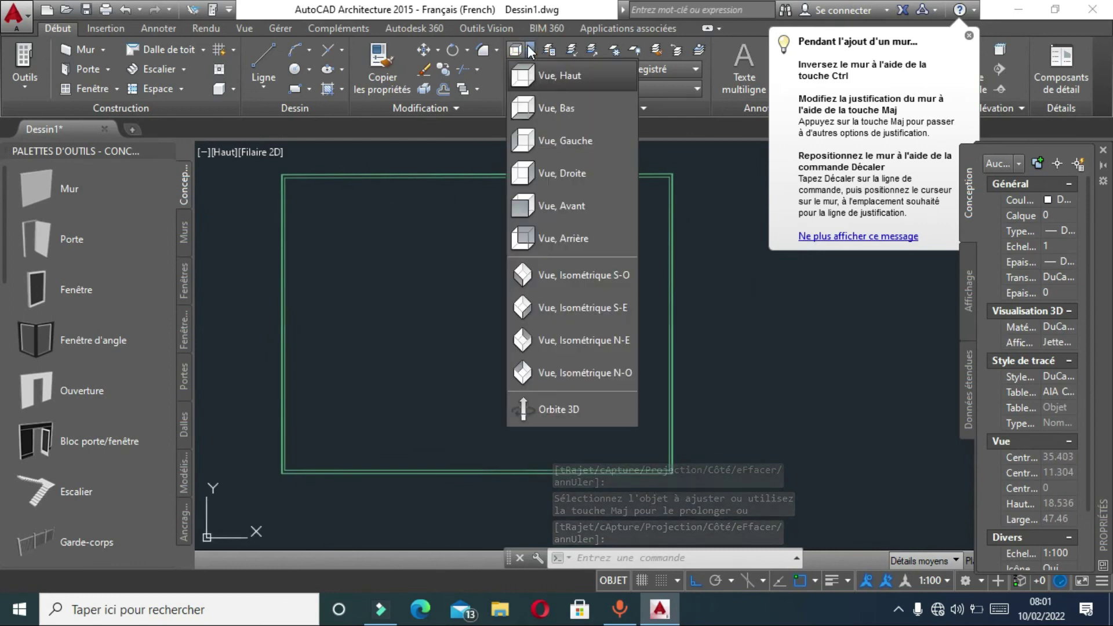
{"action": "left_click", "coordinate": [566, 274]}
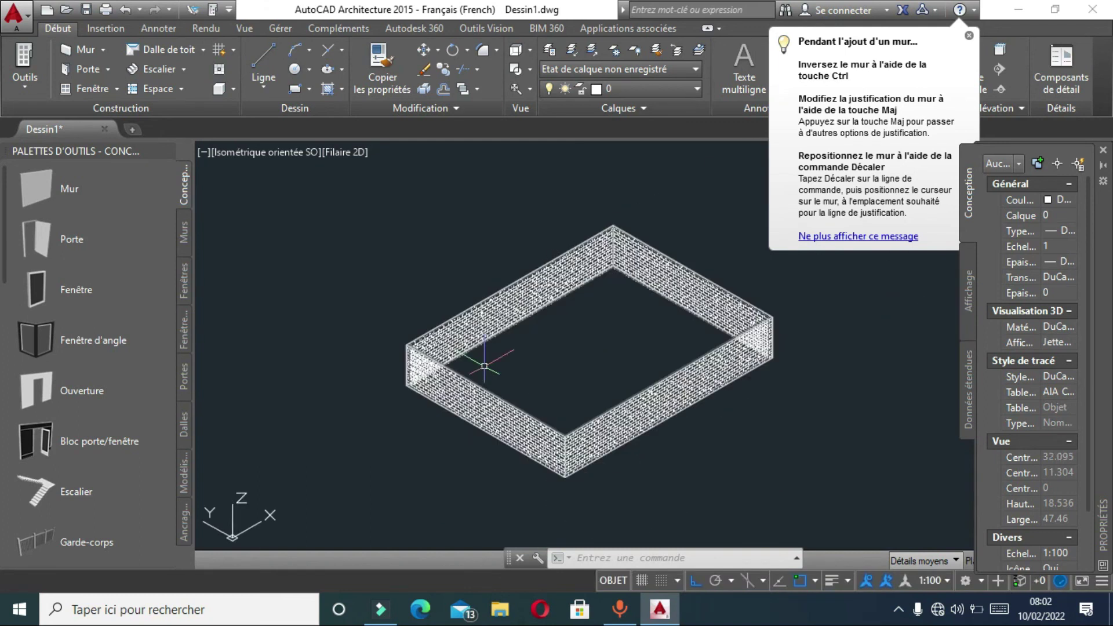
{"action": "scroll", "coordinate": [551, 313], "scroll_direction": "up", "scroll_amount": 4}
{"action": "scroll", "coordinate": [476, 273], "scroll_direction": "up", "scroll_amount": 3}
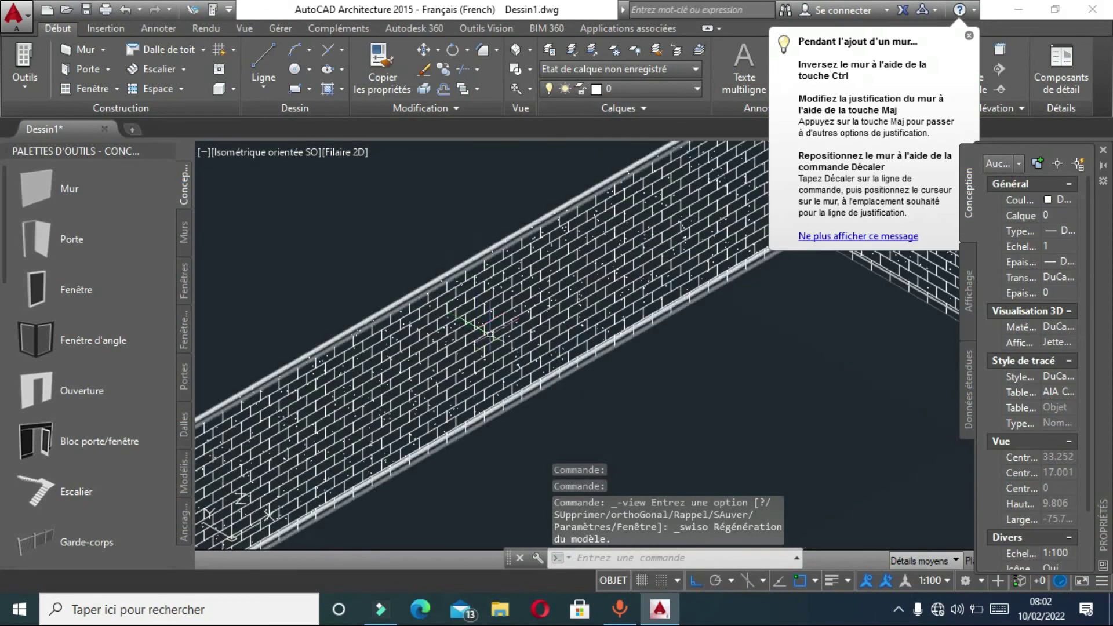
{"action": "scroll", "coordinate": [499, 336], "scroll_direction": "down", "scroll_amount": 8}
{"action": "scroll", "coordinate": [526, 462], "scroll_direction": "up", "scroll_amount": 4}
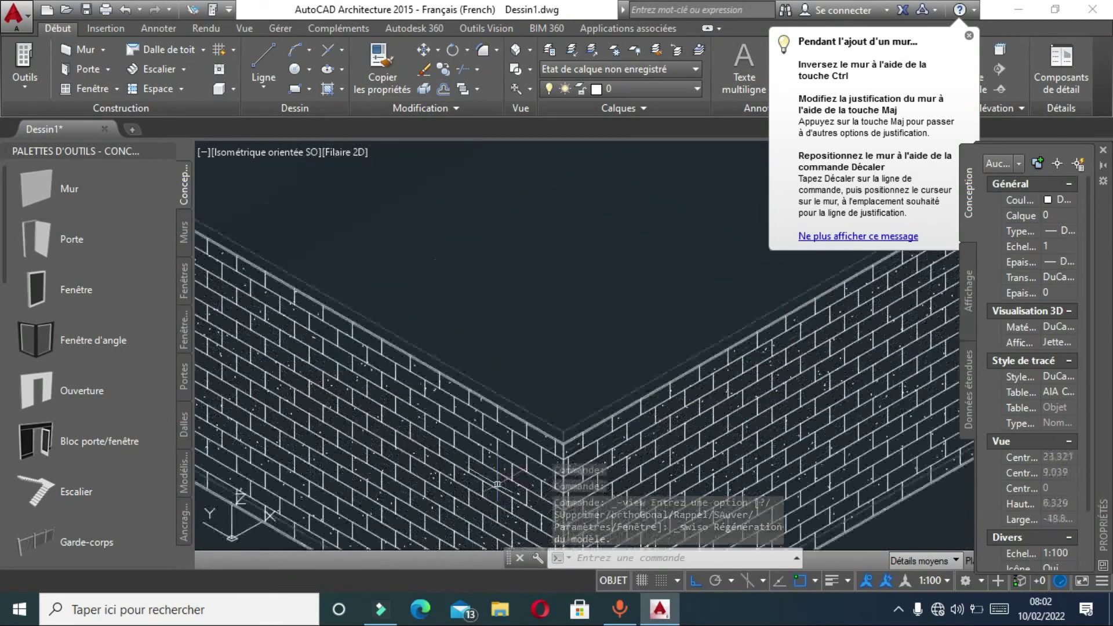
{"action": "scroll", "coordinate": [504, 330], "scroll_direction": "down", "scroll_amount": 4}
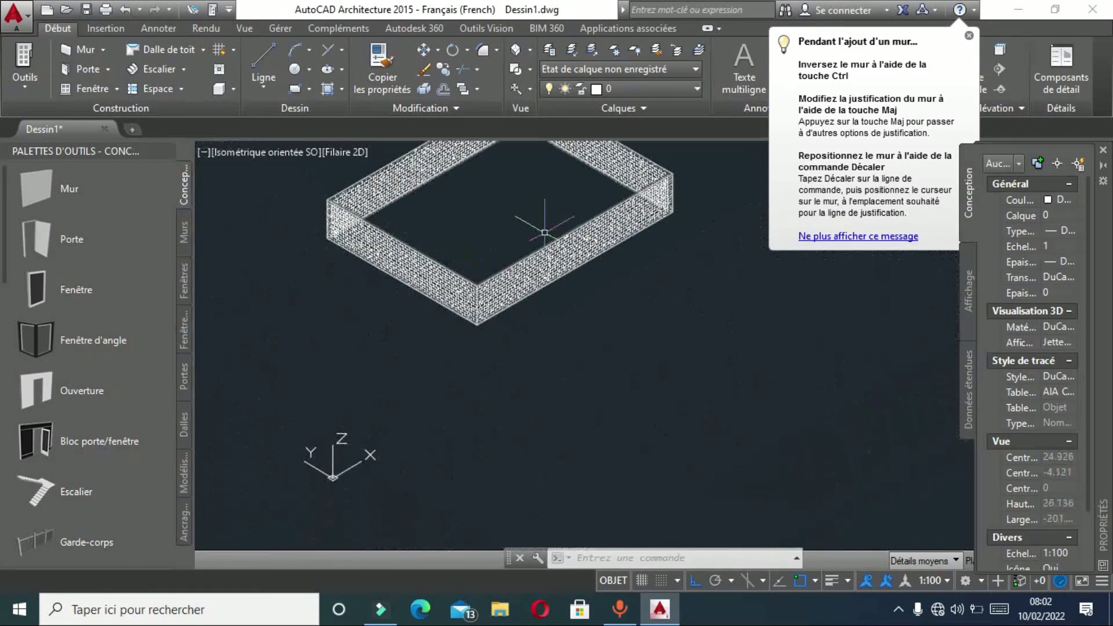
Apply the Réaliste visual style to the isometric view of the walls
{"action": "left_click", "coordinate": [529, 69]}
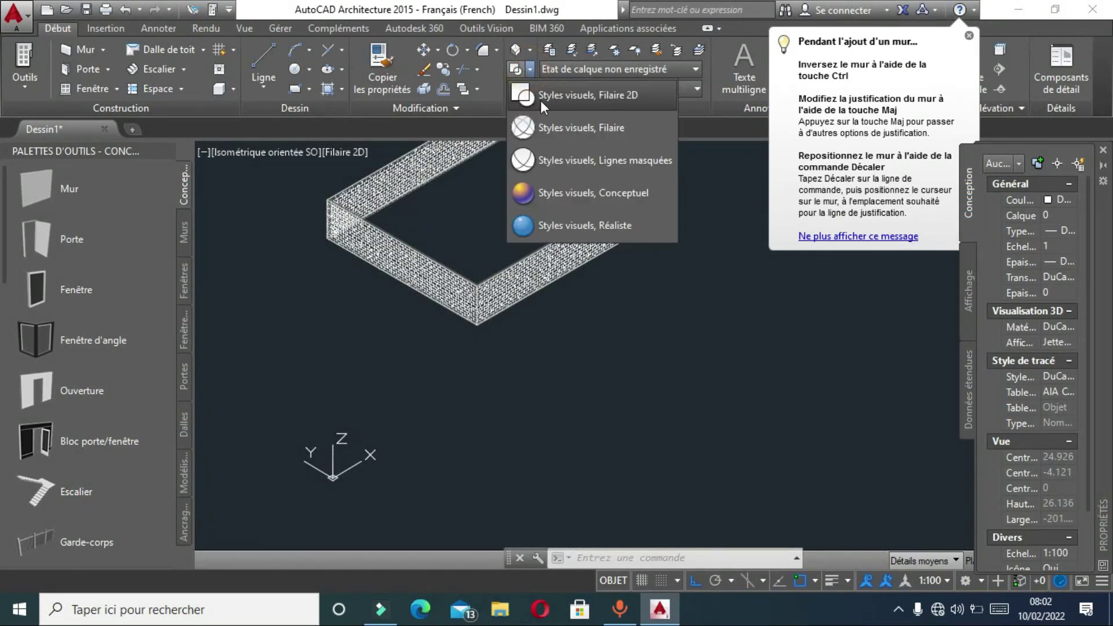
{"action": "left_click", "coordinate": [556, 223]}
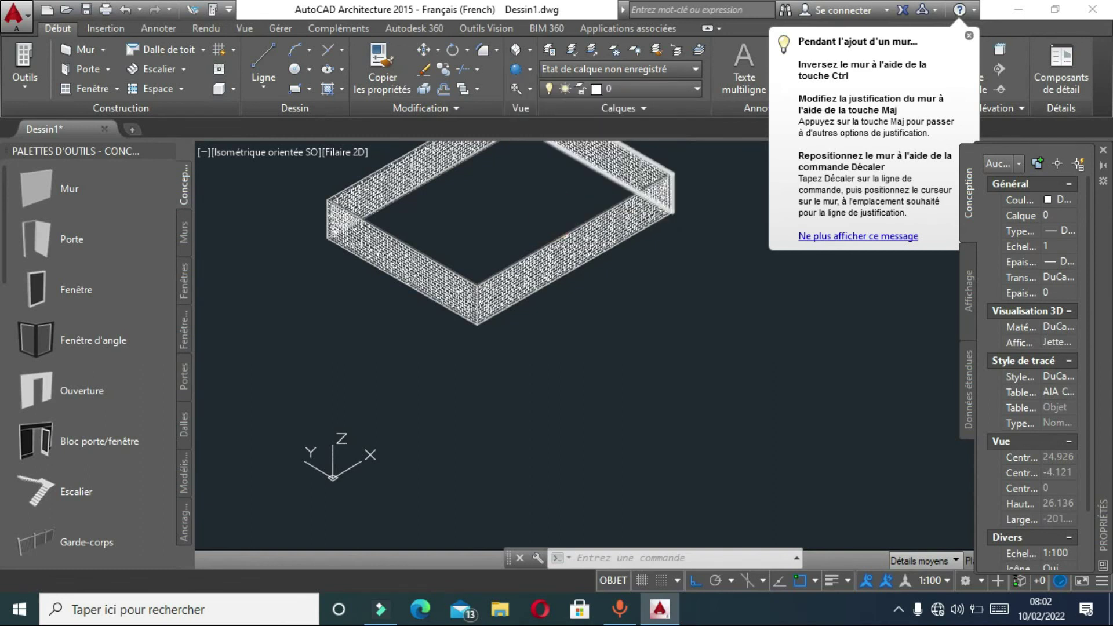
{"action": "scroll", "coordinate": [389, 314], "scroll_direction": "up", "scroll_amount": 3}
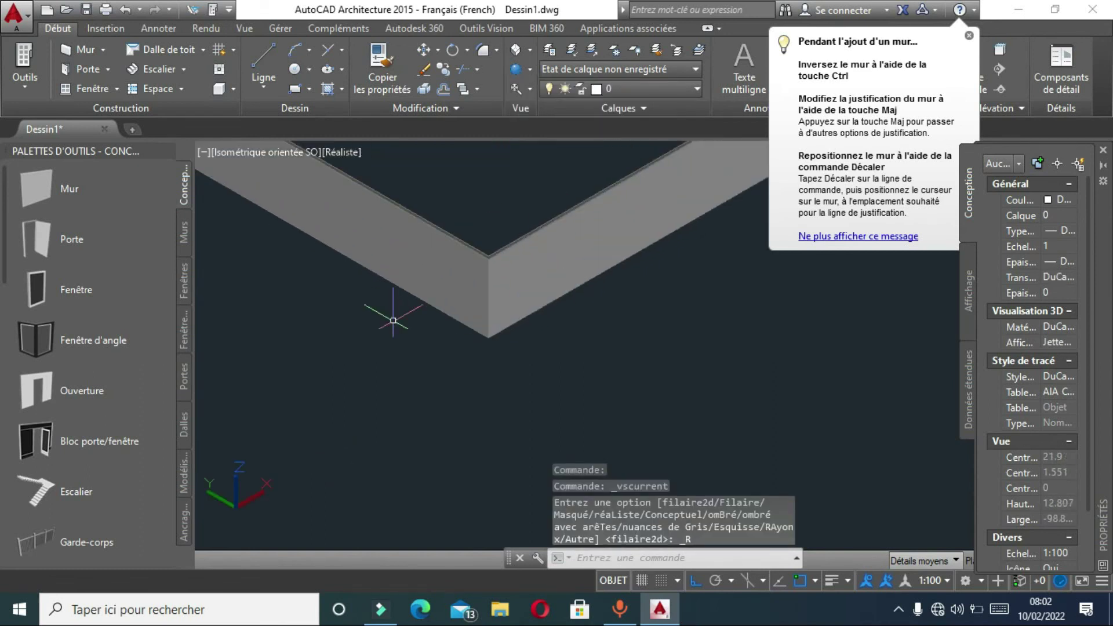
Examine the shaded wall enclosure from several sides and from above with the 3D orbit (Orbite 3D), including its corners and inner faces
{"action": "left_click", "coordinate": [530, 67]}
{"action": "left_click", "coordinate": [530, 67]}
{"action": "left_click", "coordinate": [530, 53]}
{"action": "left_click", "coordinate": [534, 406]}
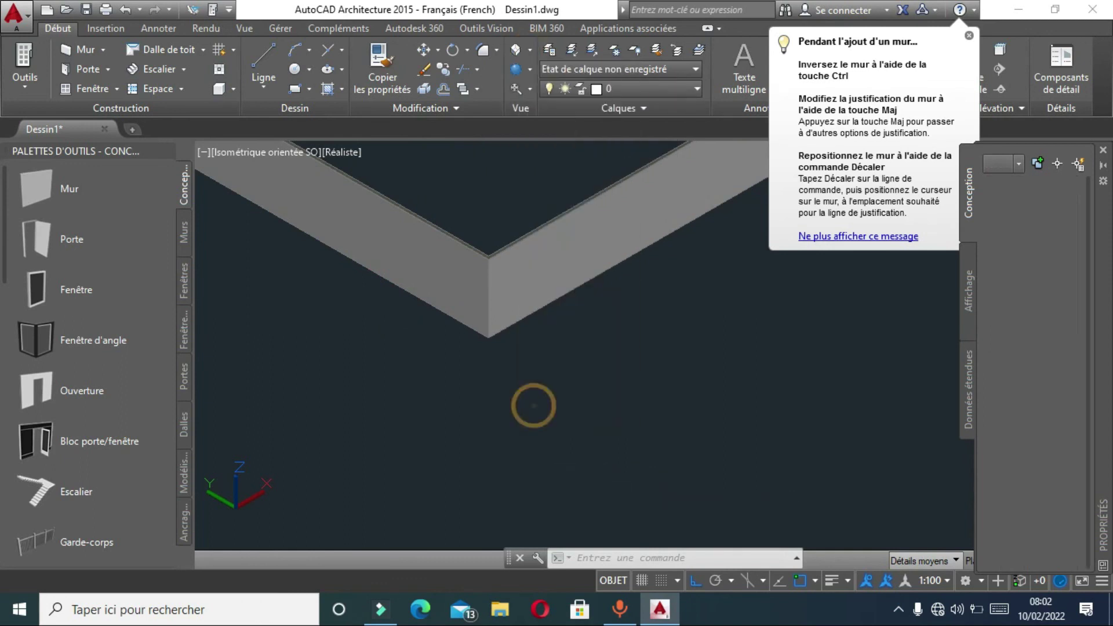
{"action": "left_click_drag", "start_coordinate": [432, 388], "coordinate": [649, 359]}
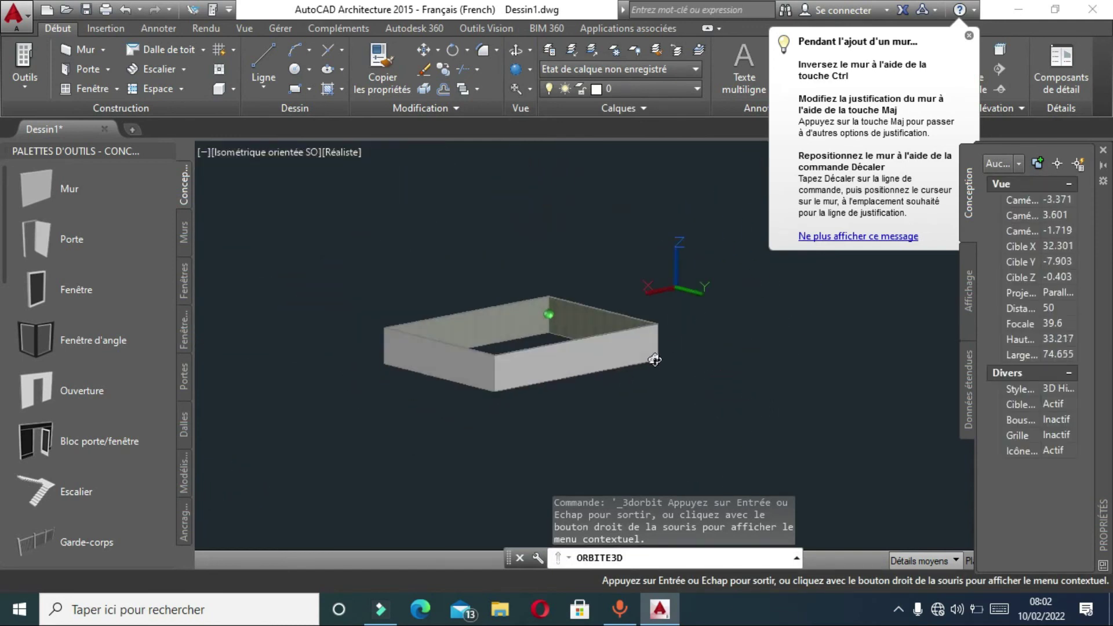
{"action": "scroll", "coordinate": [522, 356], "scroll_direction": "up", "scroll_amount": 6}
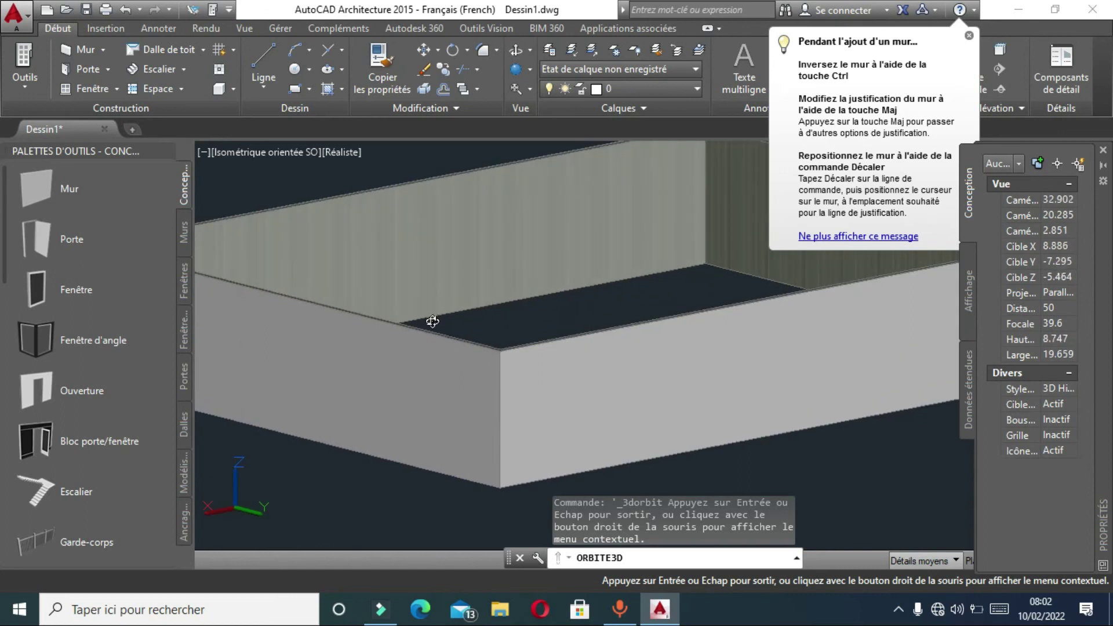
{"action": "left_click_drag", "start_coordinate": [411, 402], "coordinate": [353, 400]}
{"action": "scroll", "coordinate": [671, 234], "scroll_direction": "up", "scroll_amount": 2}
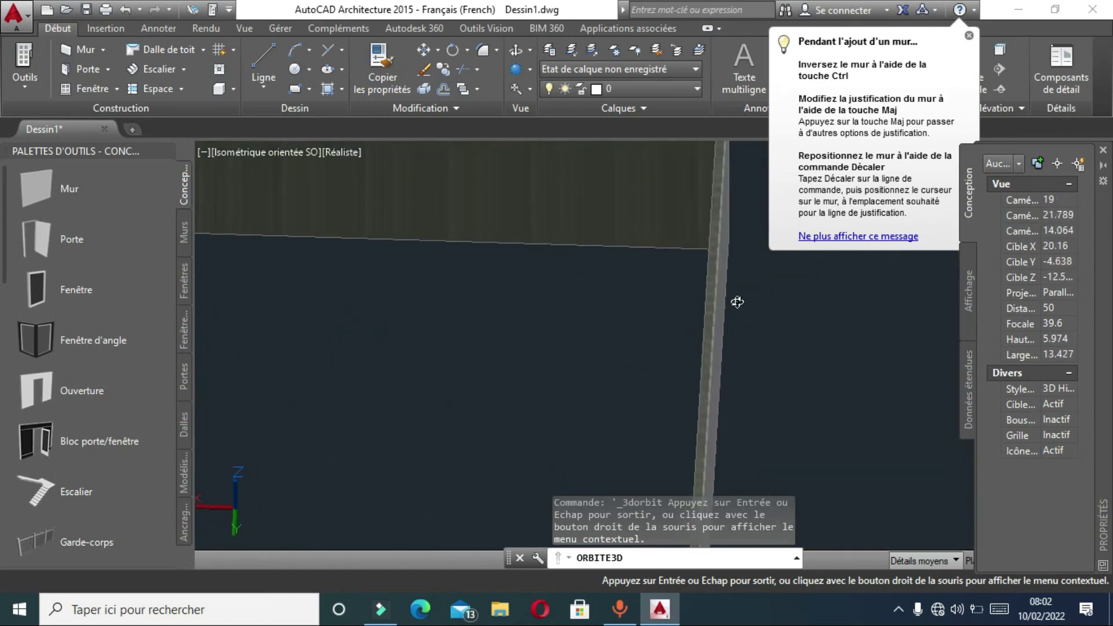
{"action": "scroll", "coordinate": [738, 293], "scroll_direction": "down", "scroll_amount": 5}
{"action": "scroll", "coordinate": [604, 224], "scroll_direction": "up", "scroll_amount": 3}
{"action": "scroll", "coordinate": [663, 255], "scroll_direction": "down", "scroll_amount": 6}
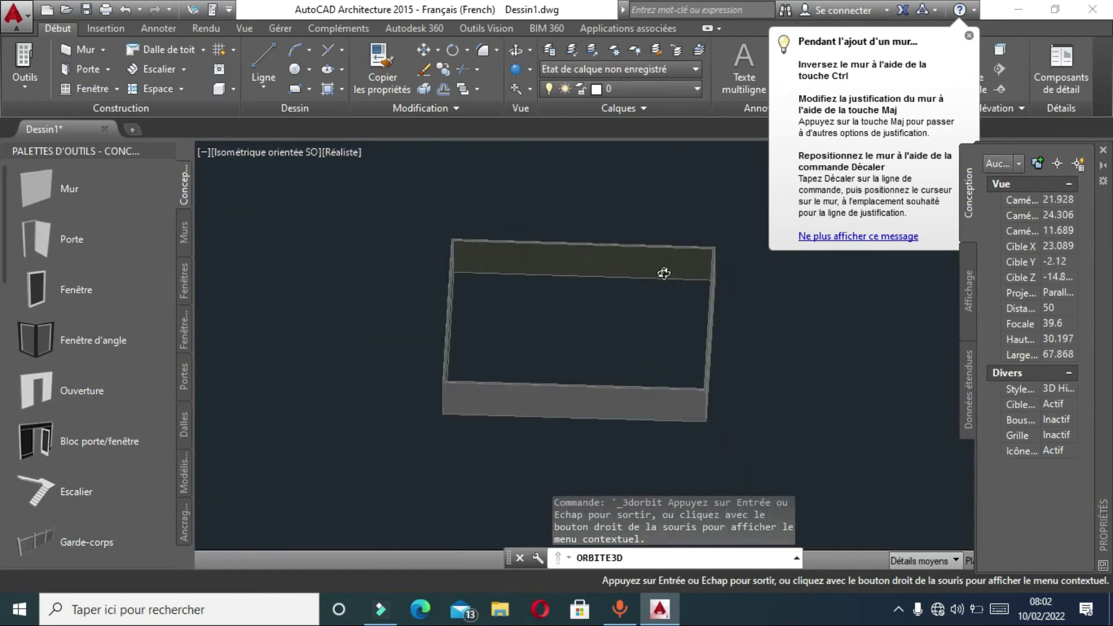
{"action": "left_click_drag", "start_coordinate": [535, 308], "coordinate": [510, 299]}
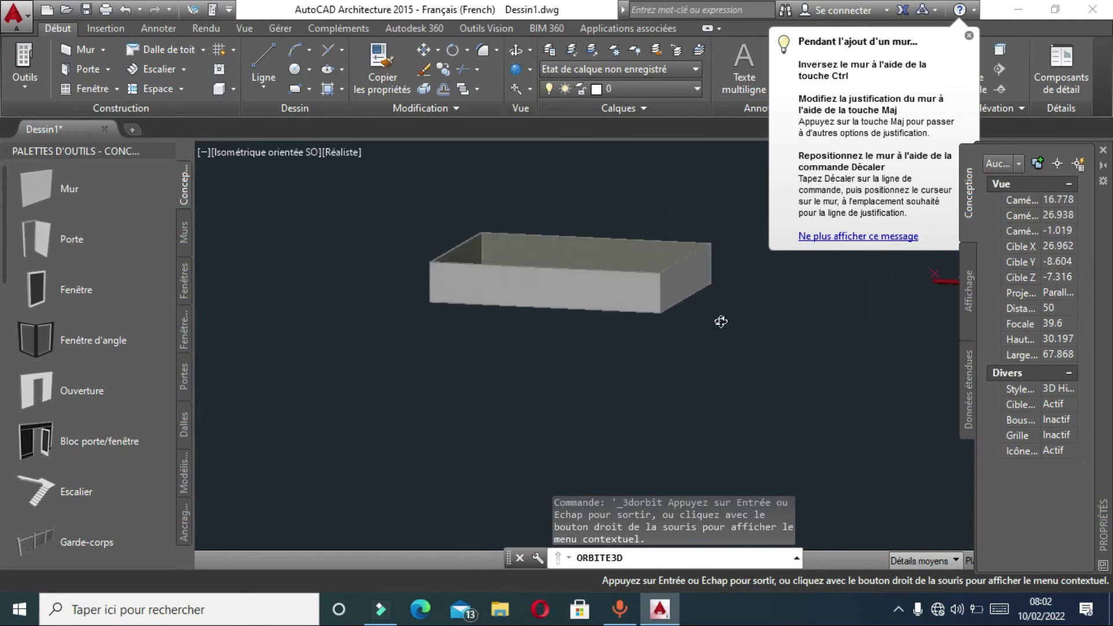